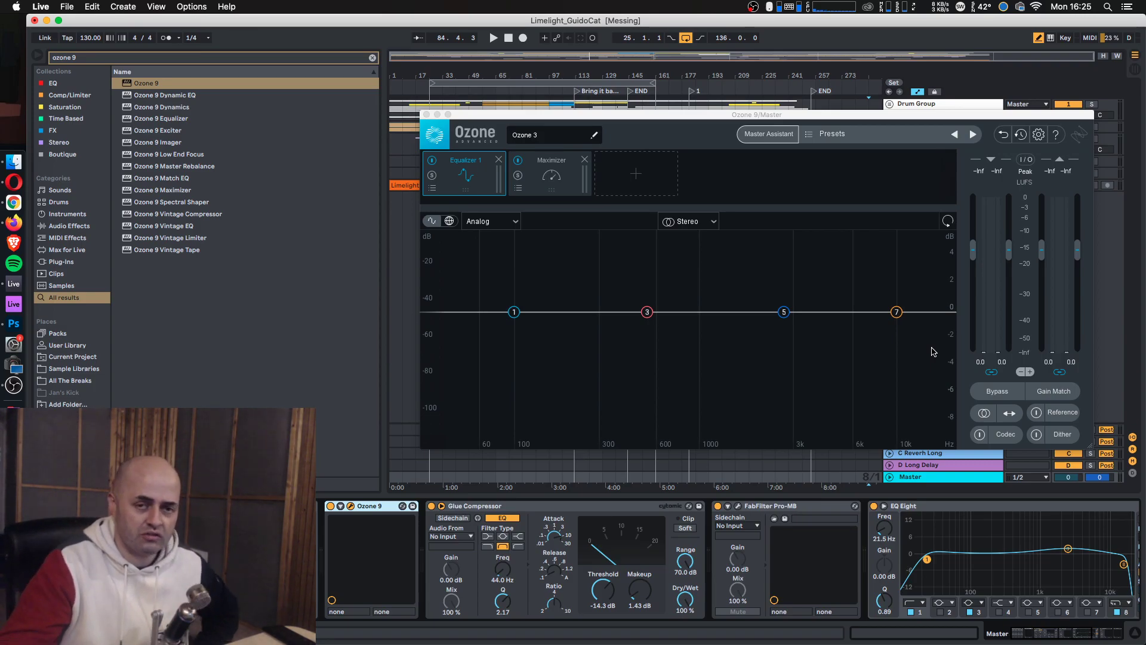
Nudge the master's Ozone 9 plugin window slightly down and to the left
drag(830, 117, 822, 126)
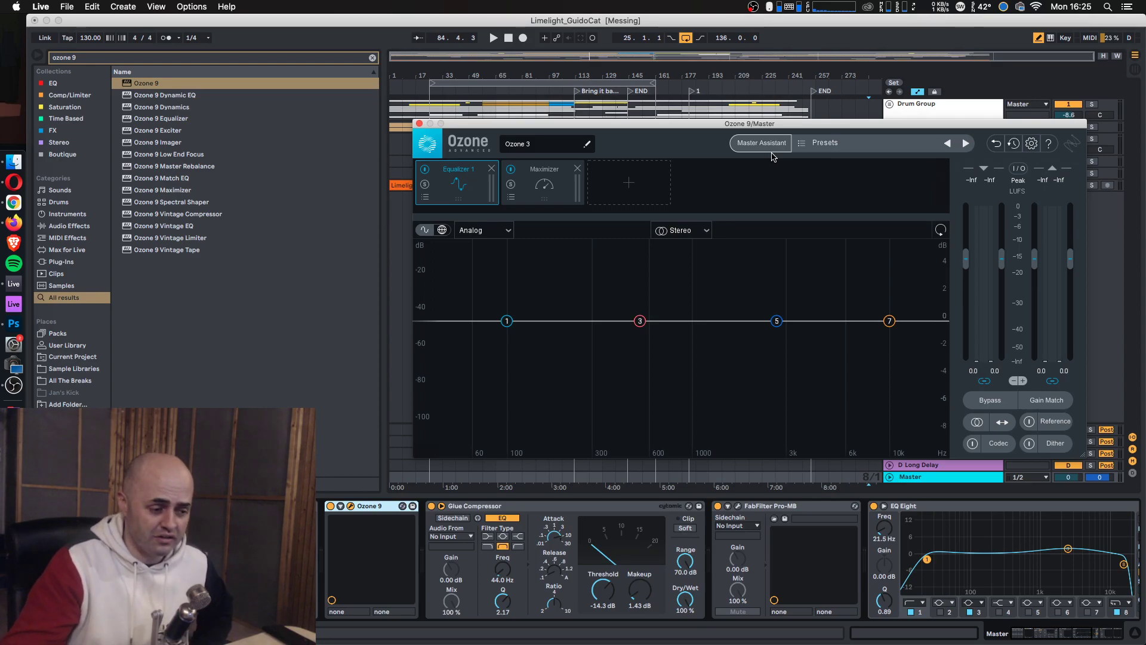
Insert a Dynamic EQ module from the Ozone module list between Equalizer 1 and Maximizer
click(643, 184)
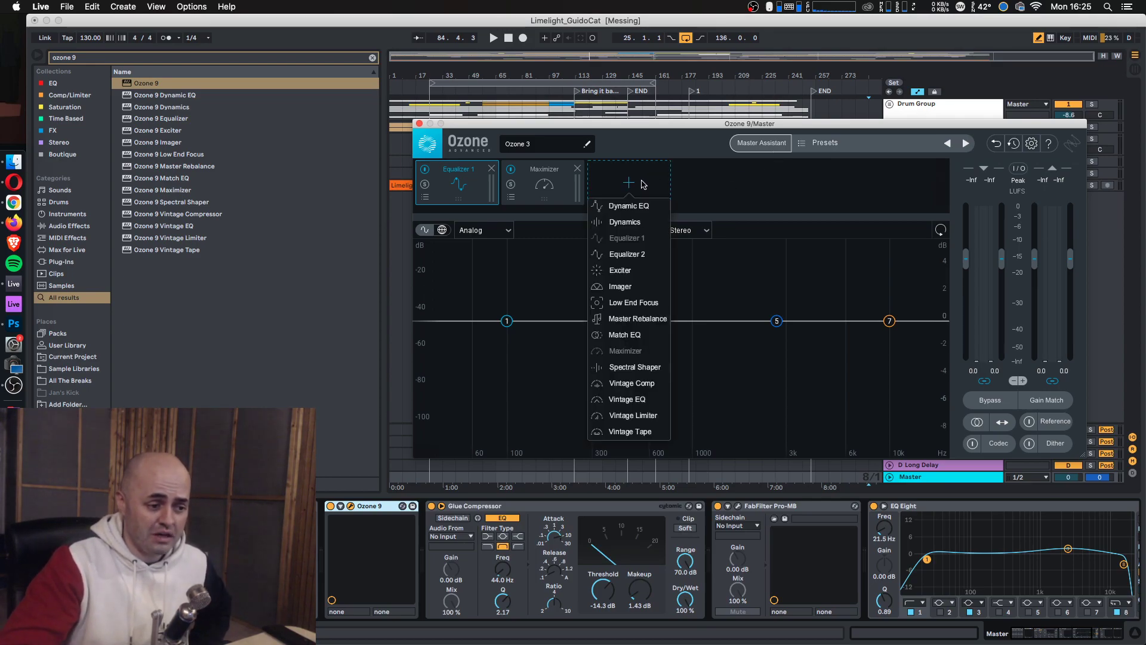
click(637, 211)
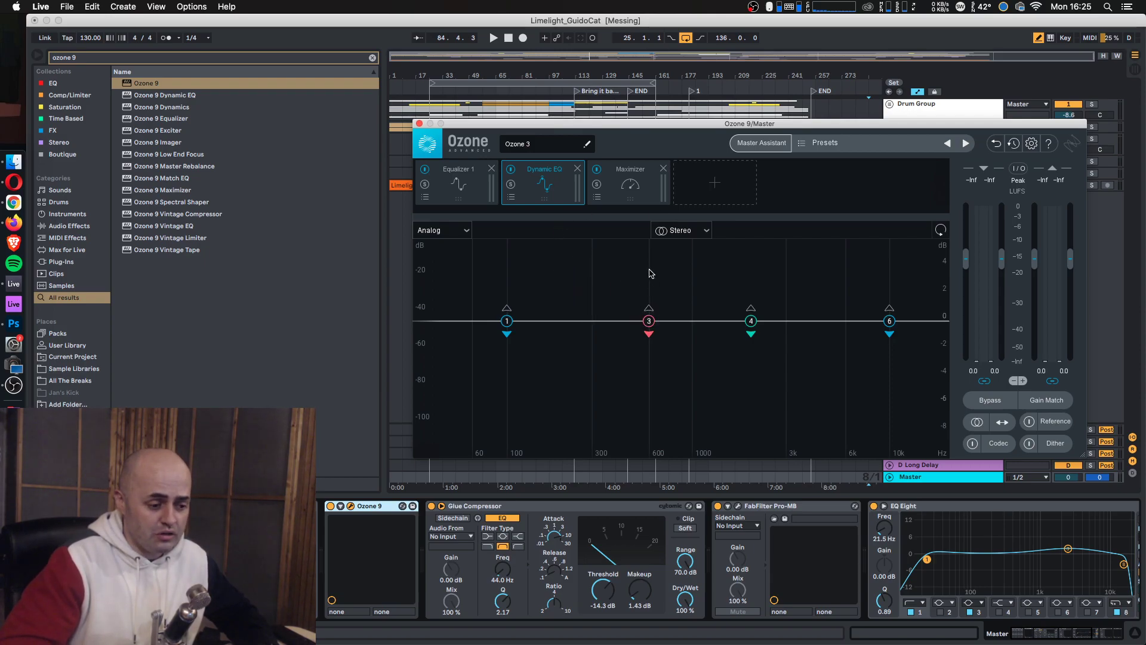
click(754, 145)
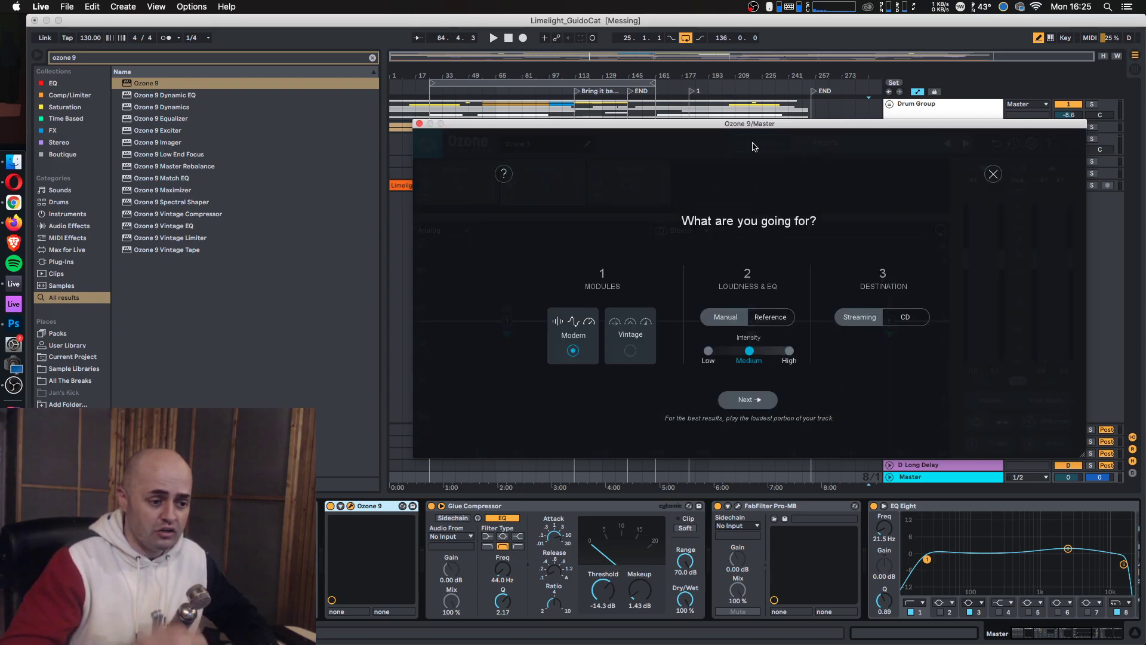
click(747, 400)
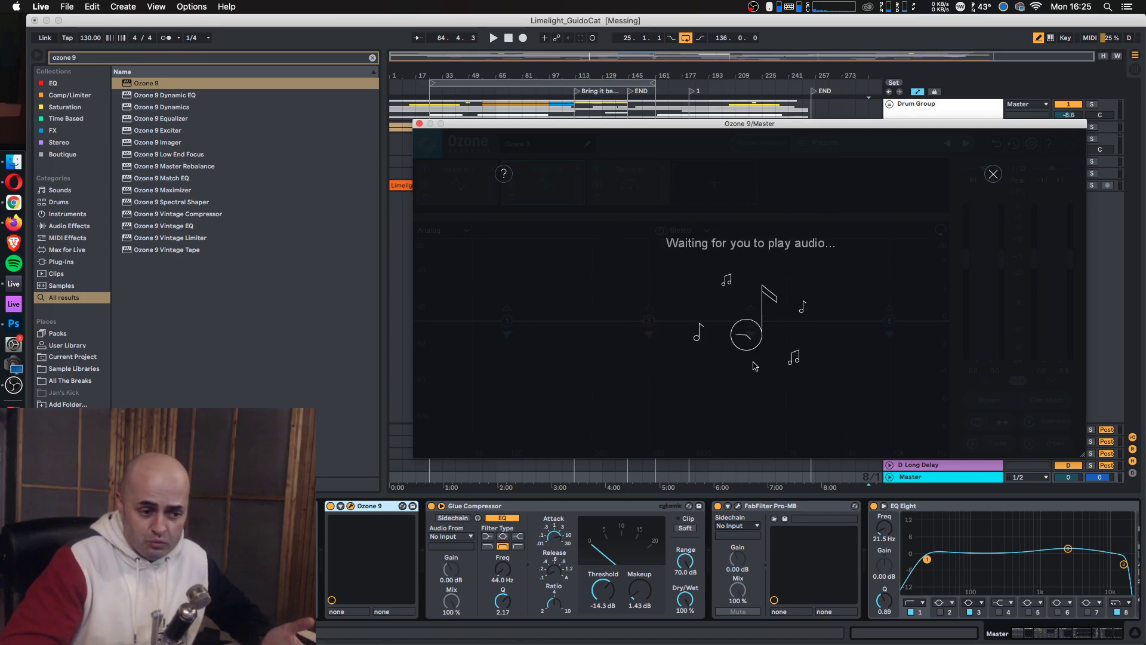
click(993, 174)
Delete the Maximizer and Equalizer 1 modules, leaving Dynamic EQ alone in the Ozone chain
click(485, 185)
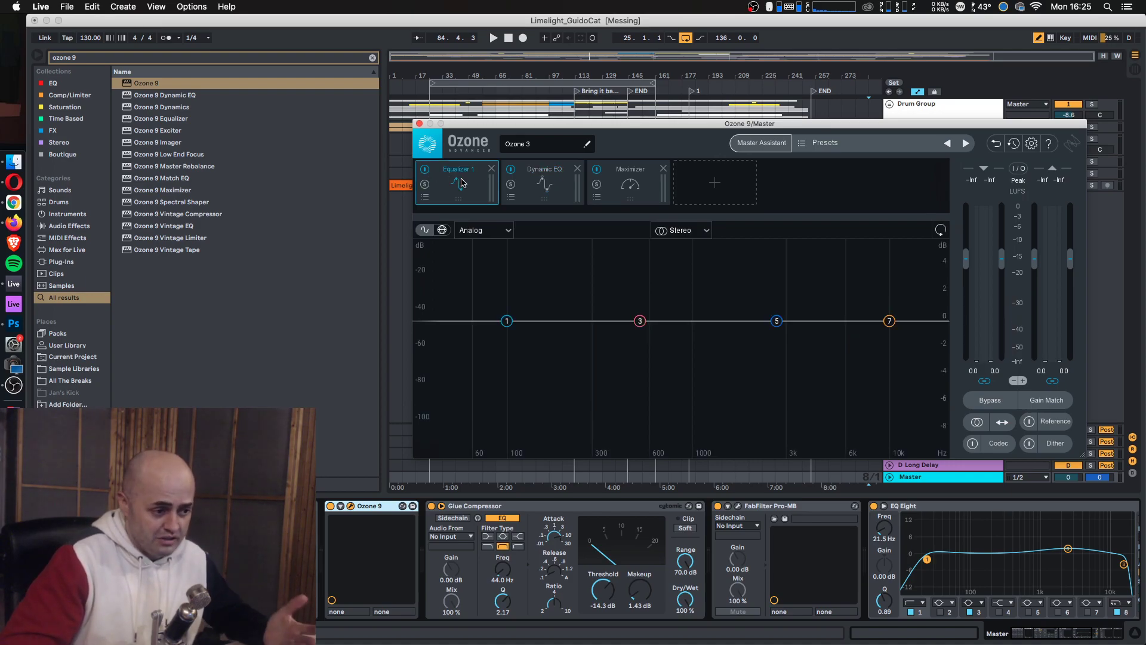
click(633, 186)
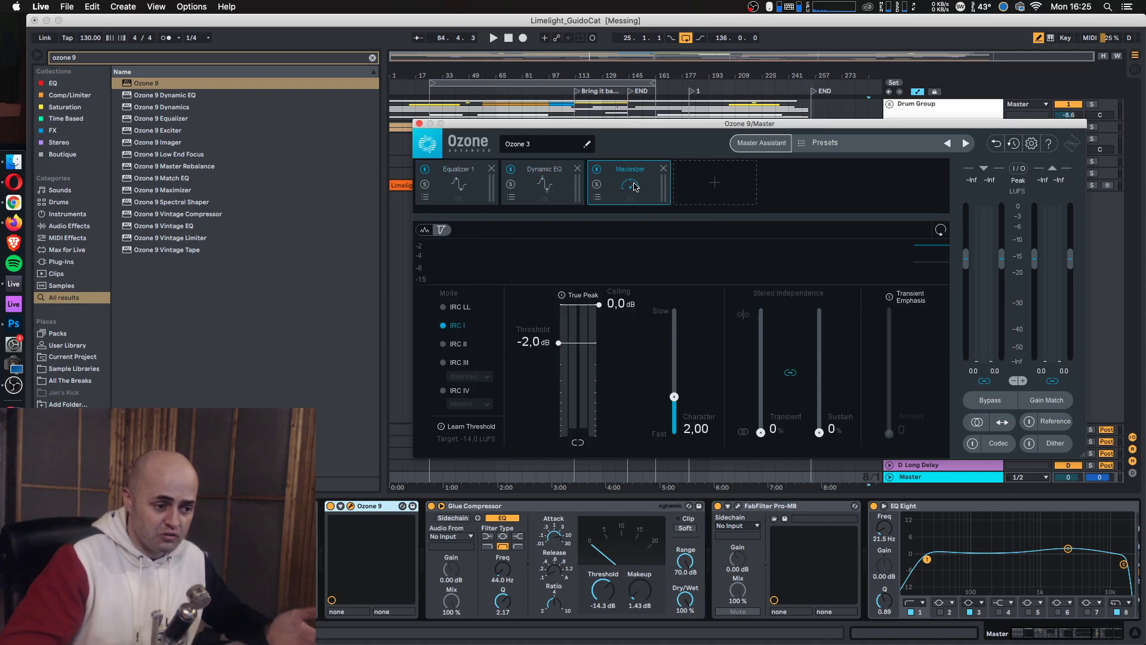
click(664, 169)
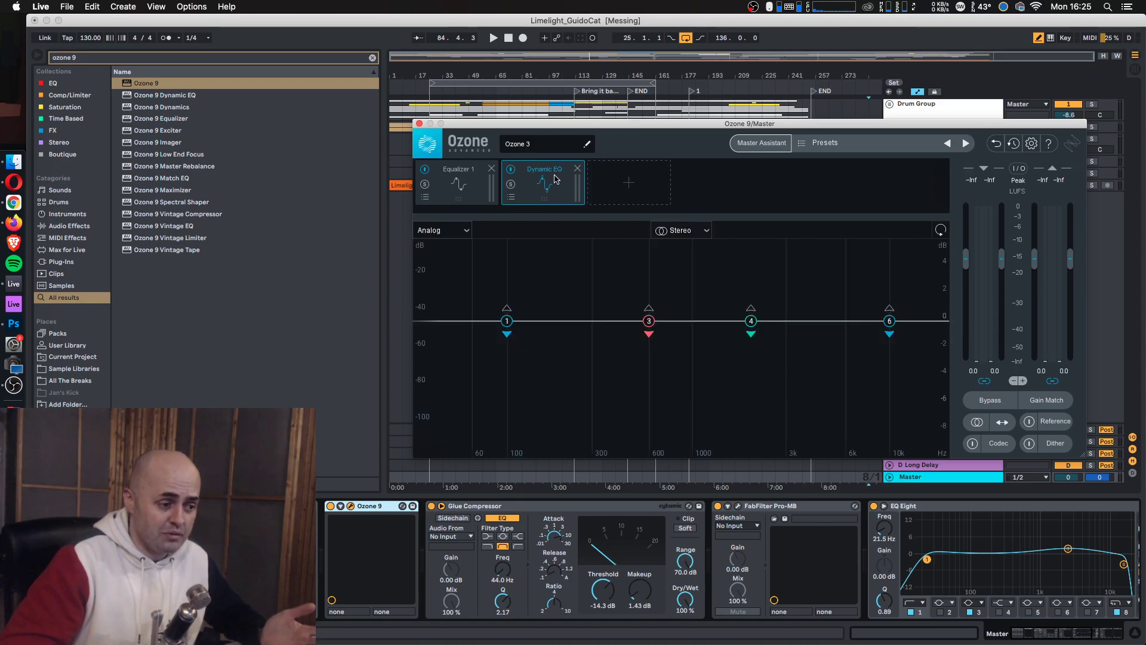
click(492, 169)
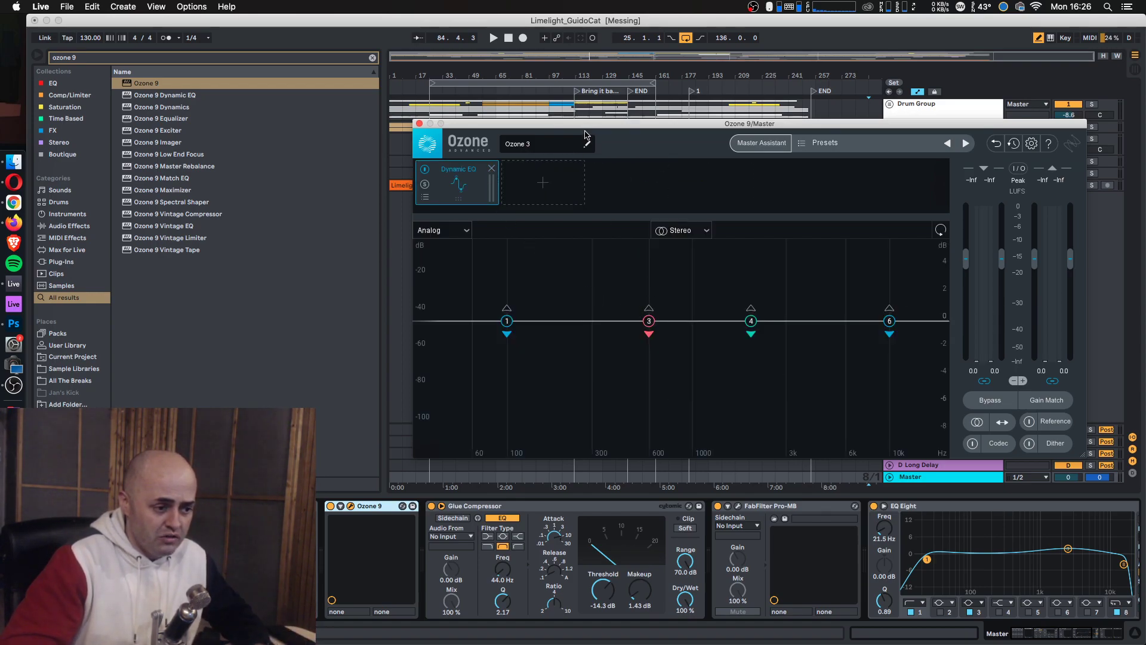
Shift the Ozone 9/Master window slightly down and to the left
drag(584, 125, 576, 134)
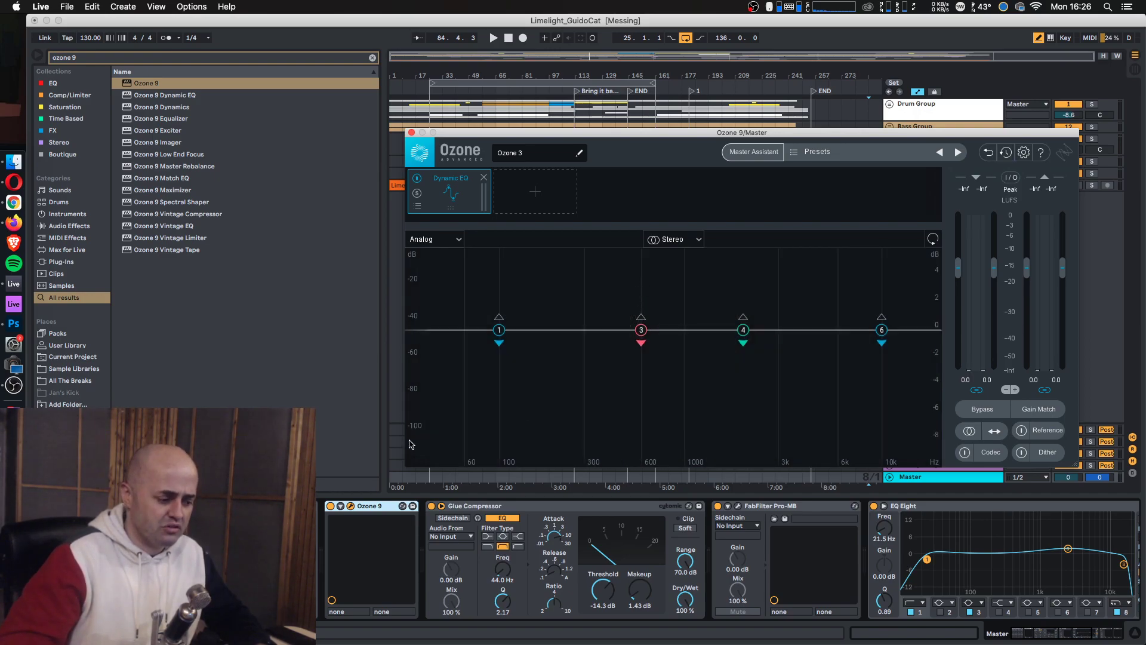
Bypass and close the master Ozone, then switch on Ozone 9 on Drum Group's Mix - Kick track
click(330, 506)
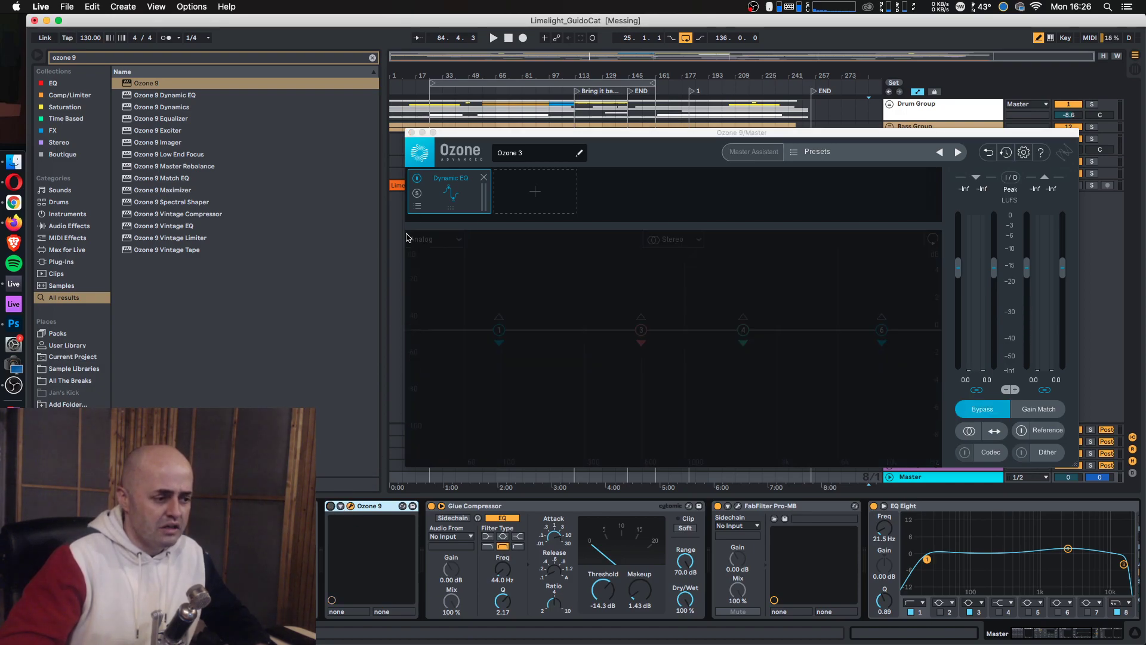
click(412, 133)
click(907, 106)
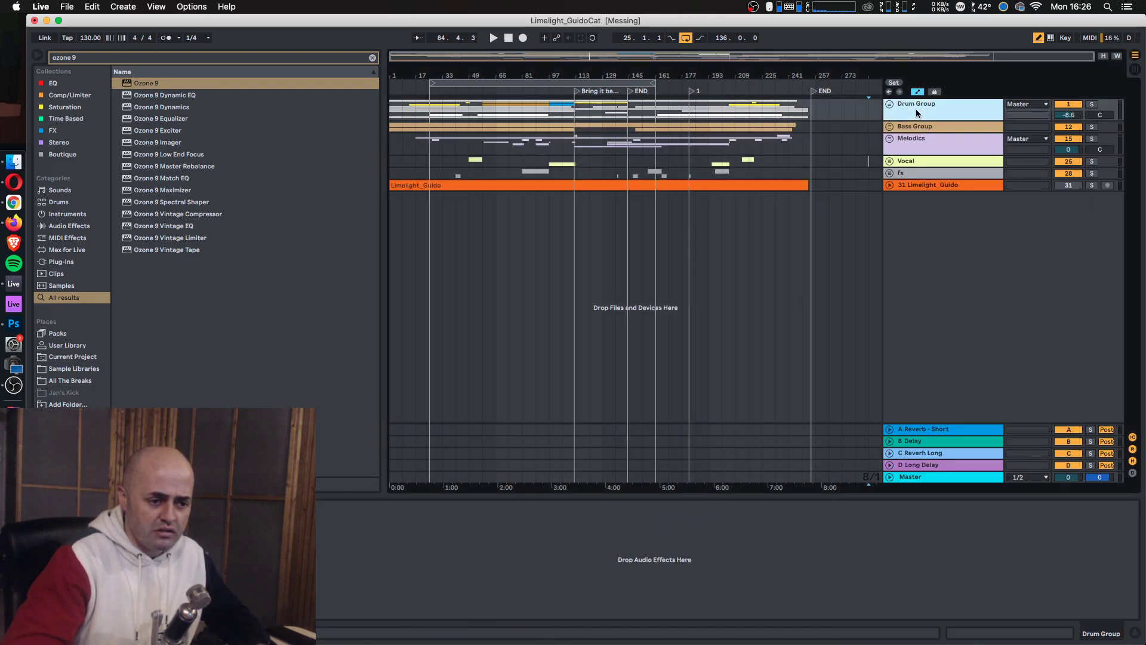
click(887, 103)
click(916, 204)
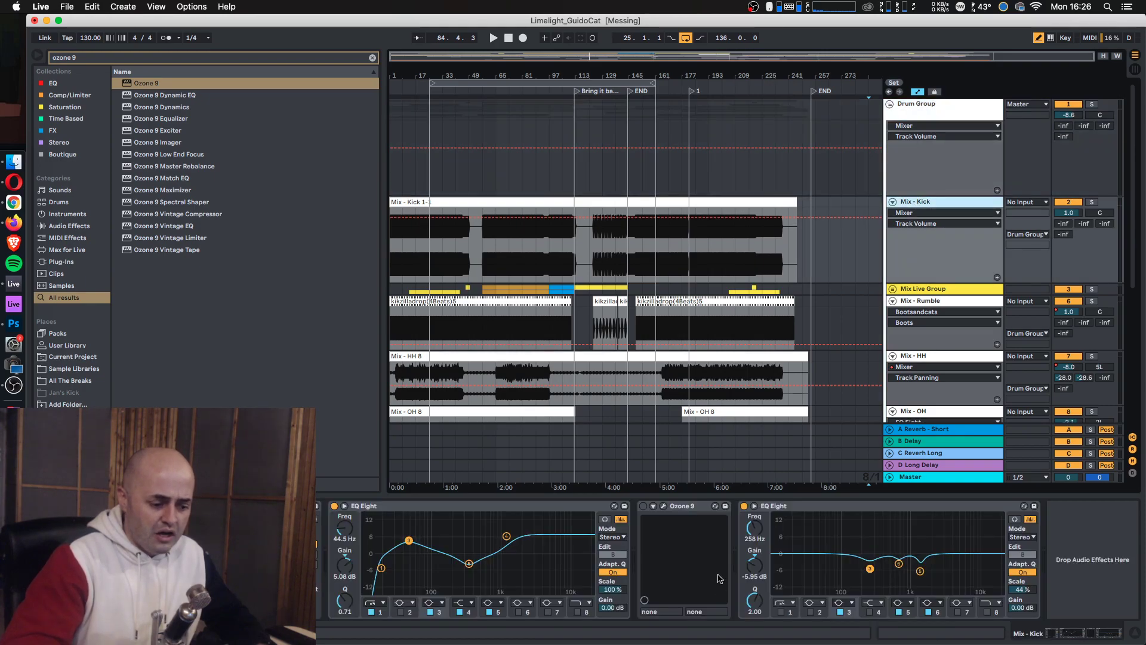
click(643, 506)
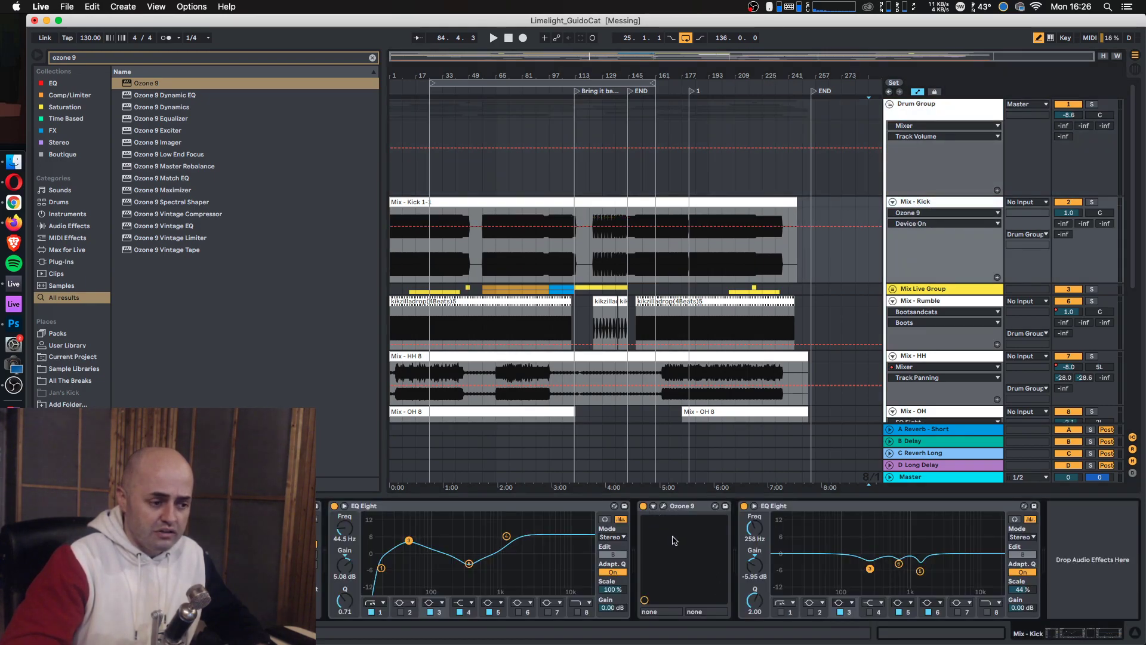
Move the kick's Ozone window right and set the second EQ Eight's Scale to 100%
click(326, 287)
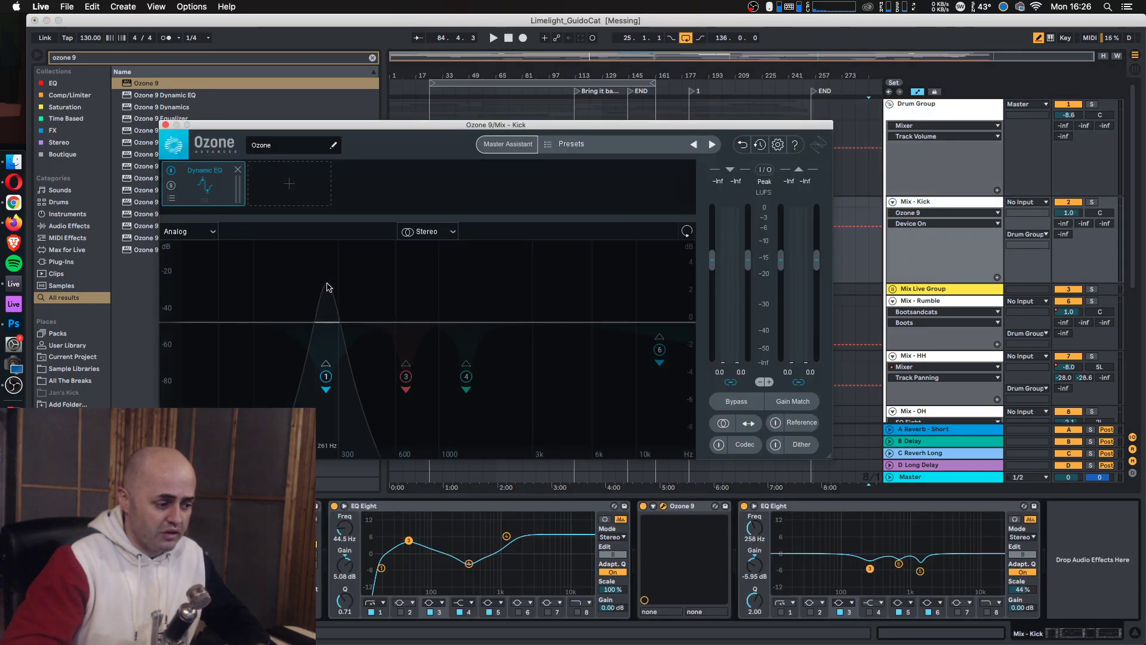
drag(440, 127, 649, 114)
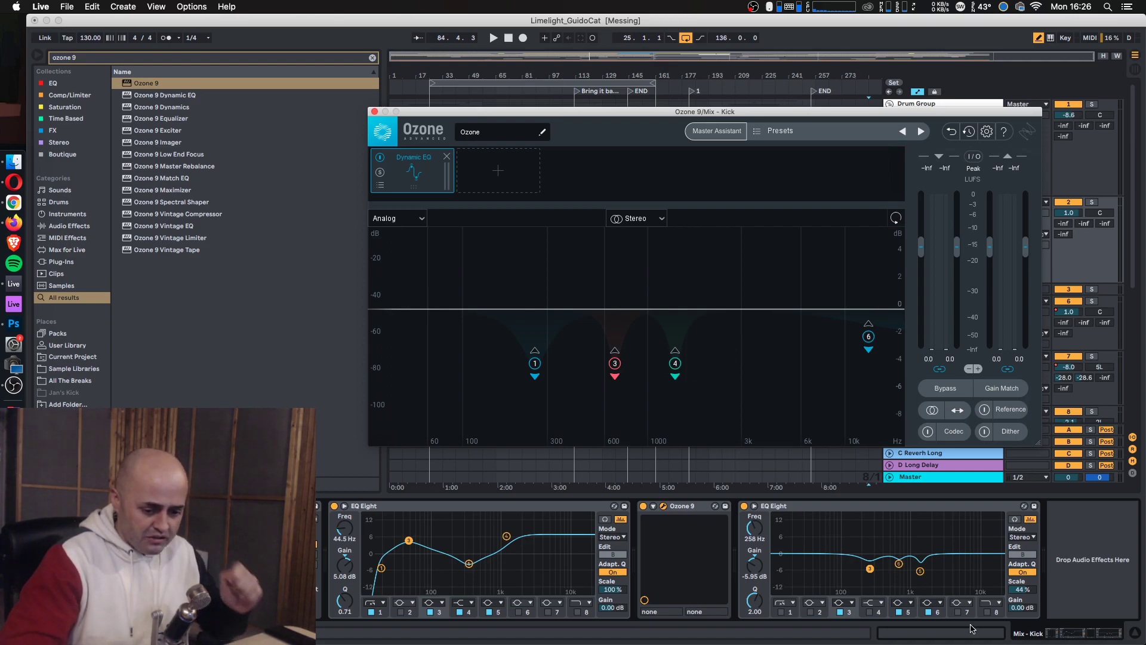
click(1023, 589)
click(839, 533)
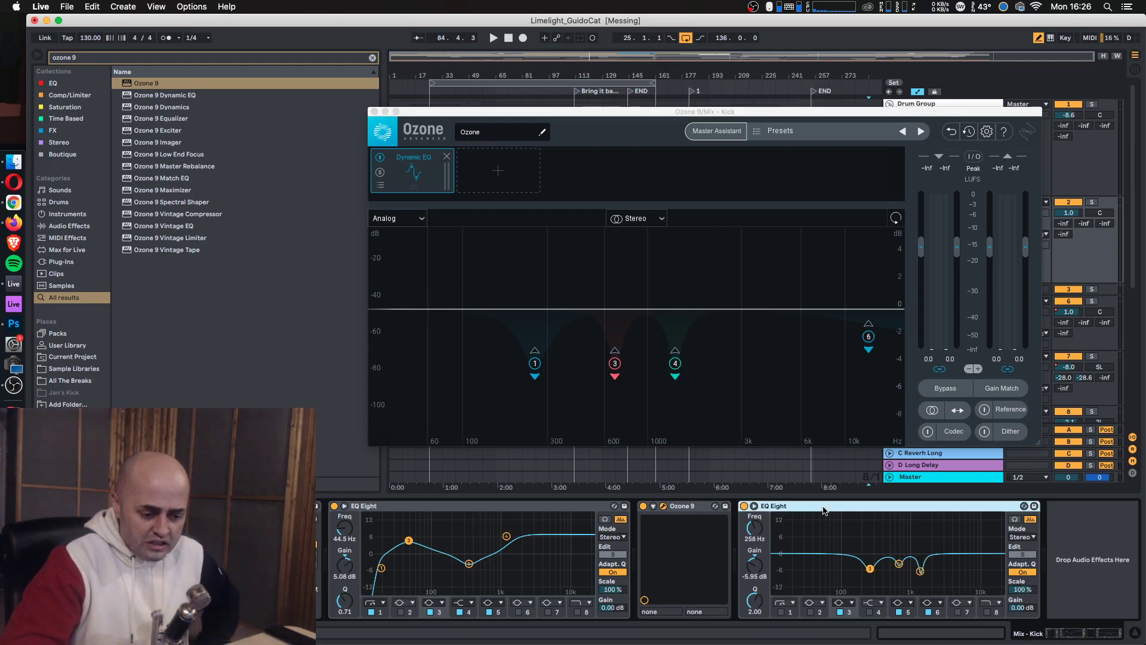
Compare Ozone Dynamic EQ bands 3, 4 and 1 against the EQ Eight's 685 Hz notch
click(614, 363)
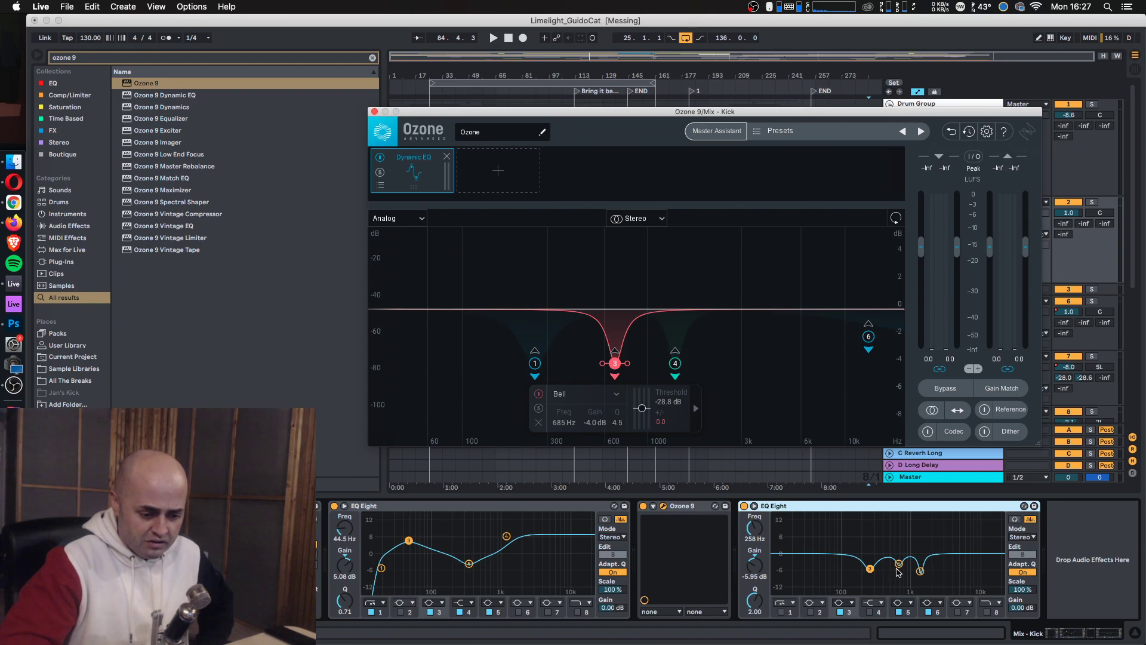
click(898, 564)
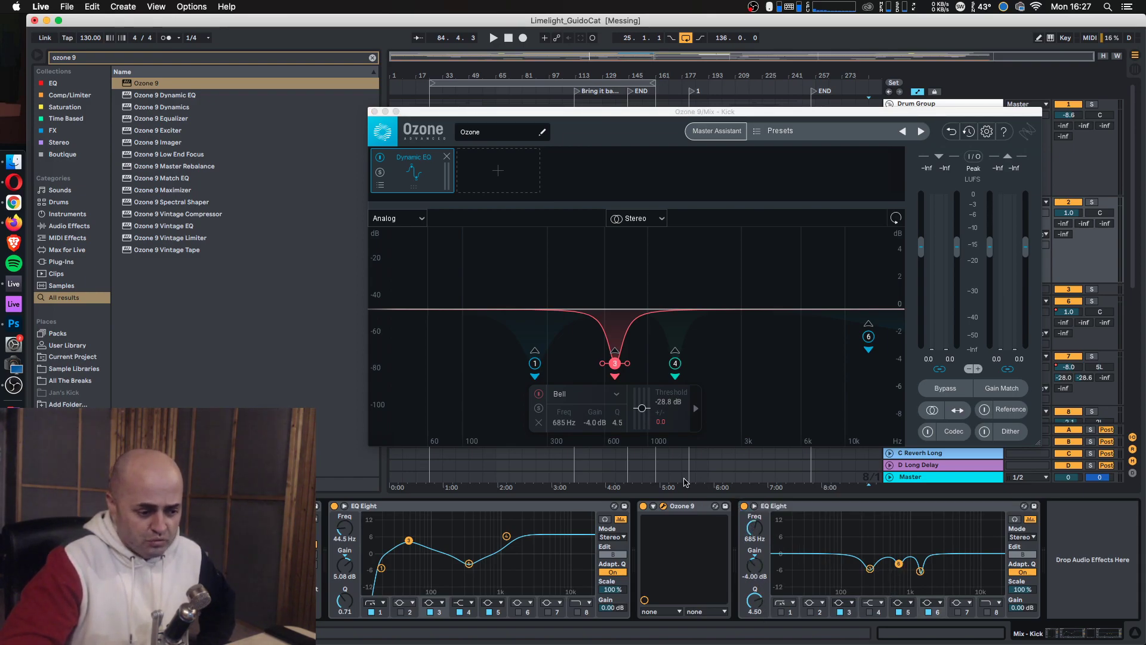
click(674, 364)
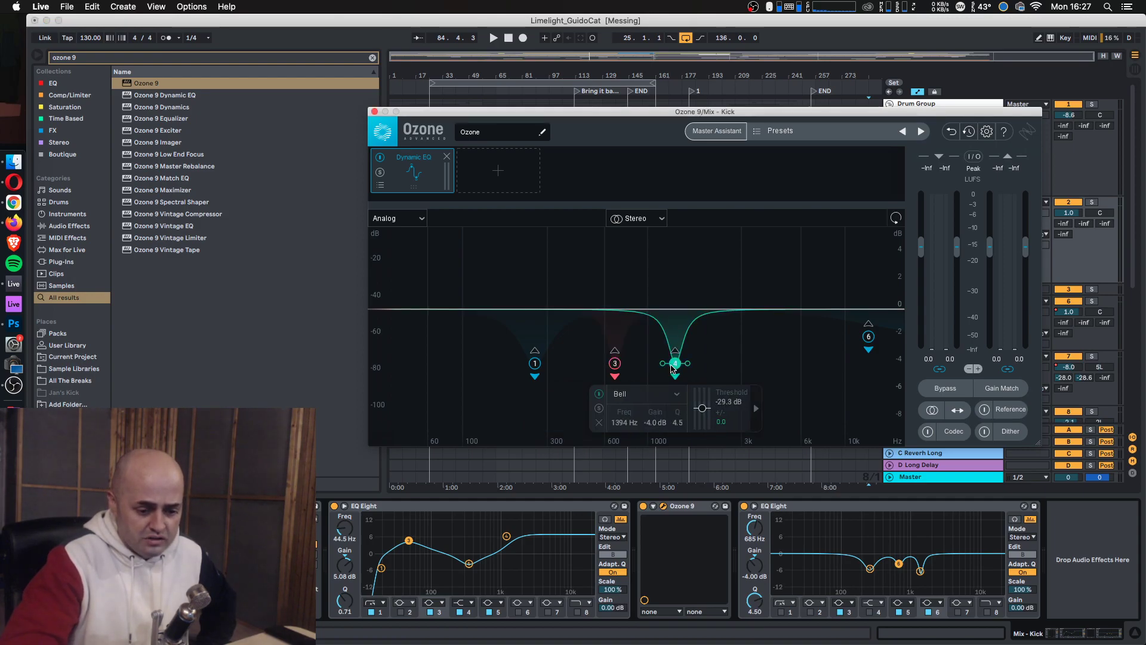
click(535, 364)
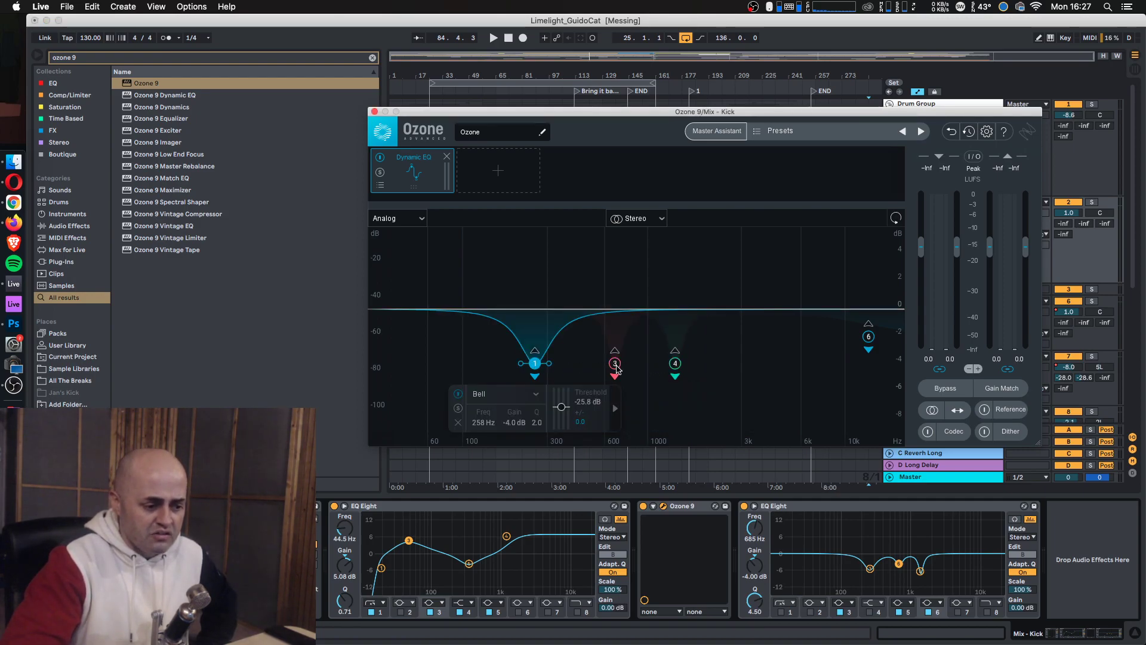
click(614, 363)
Switch off the kick's Ozone 9, solo Mix - Kick, and A/B the second EQ Eight during playback
click(374, 111)
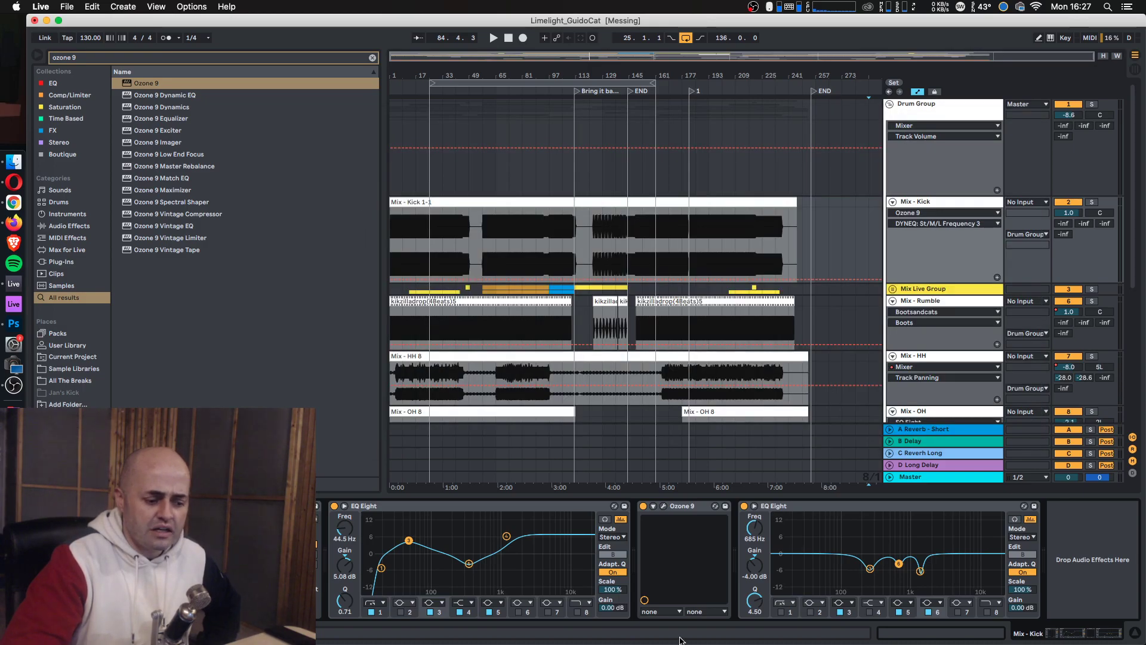
click(644, 507)
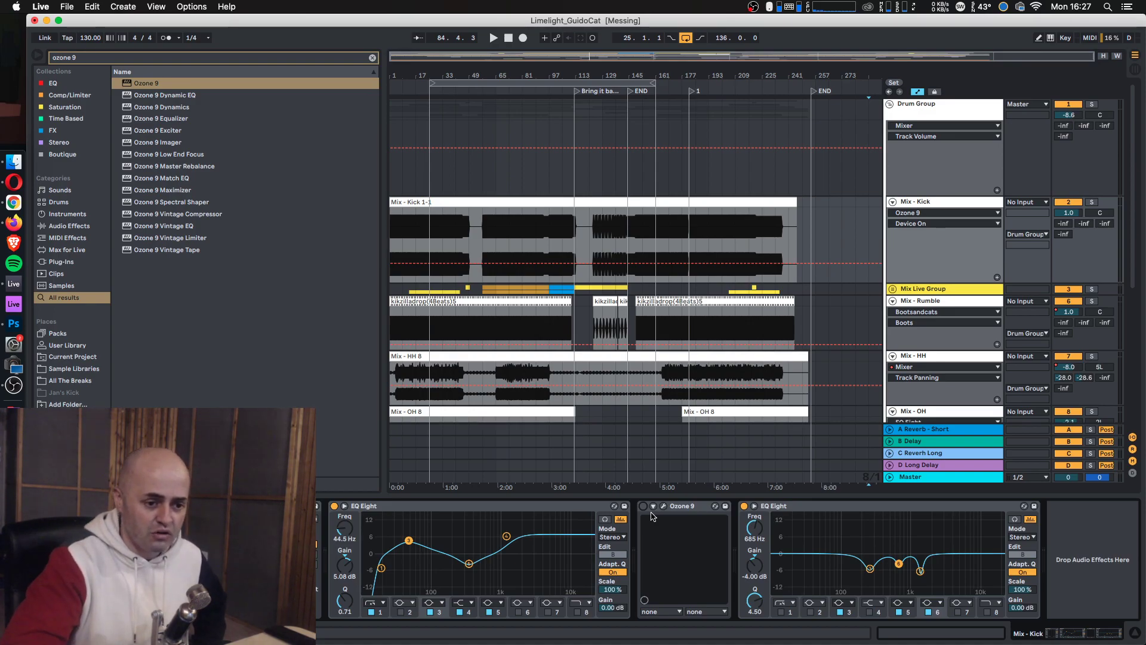
click(1090, 202)
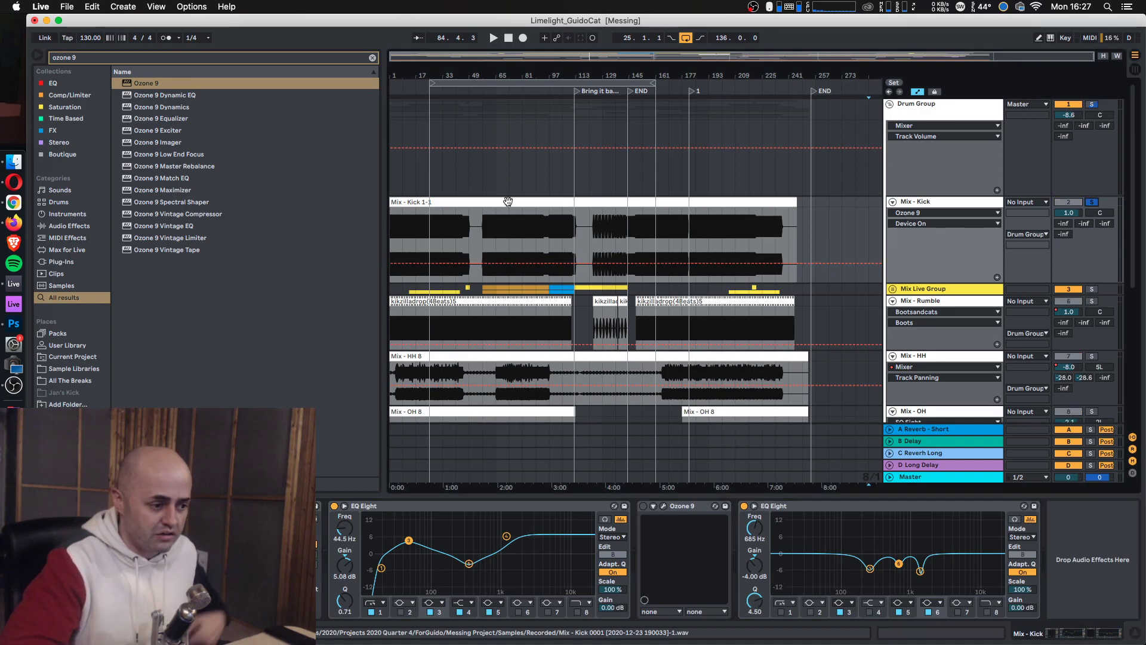
click(486, 187)
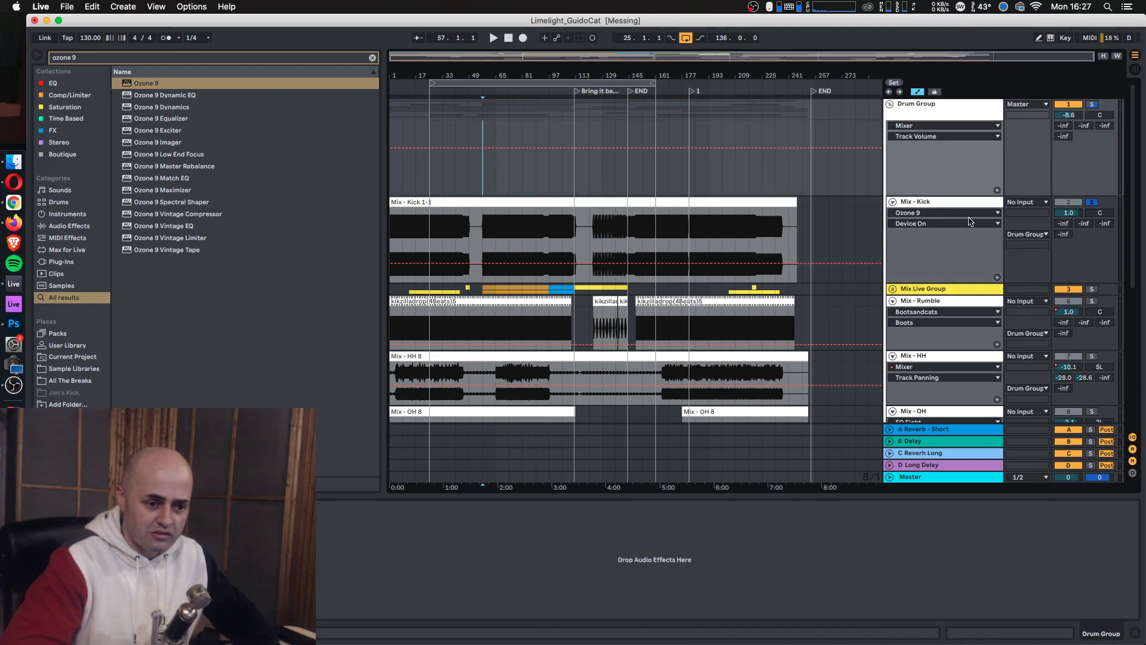
key(Down)
key(space)
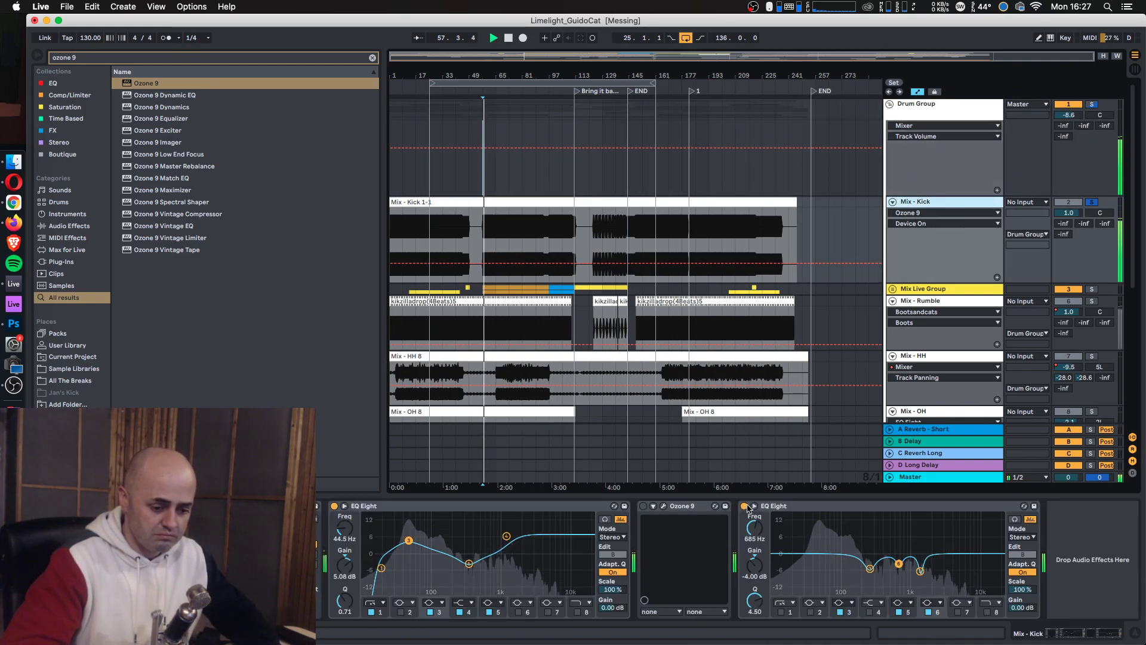
click(743, 506)
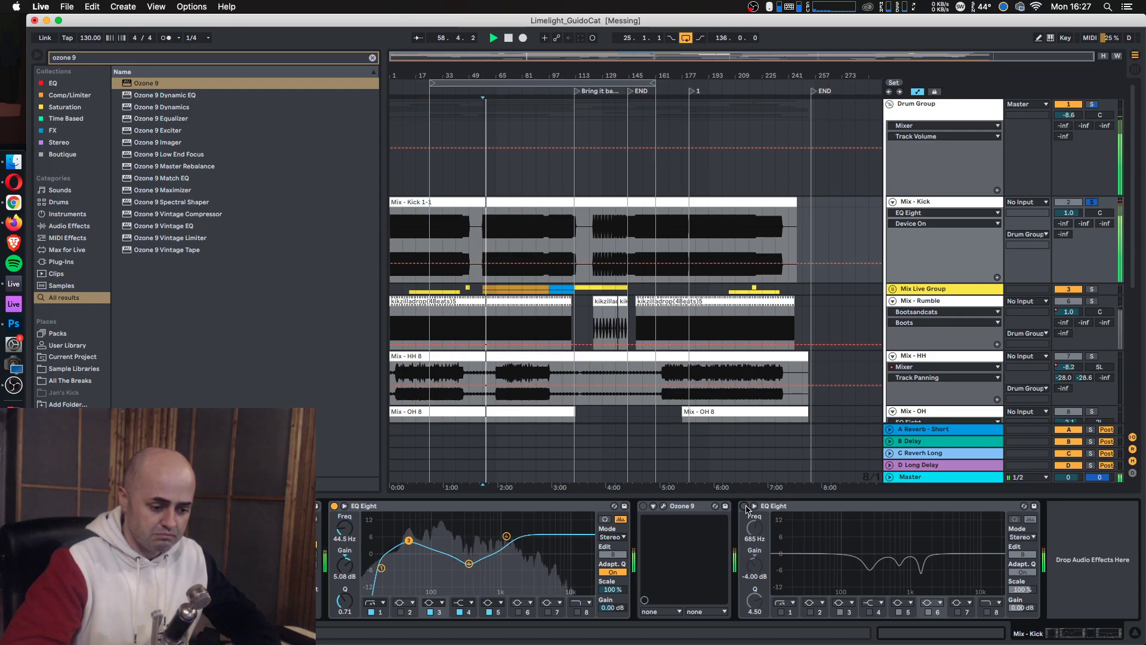
click(744, 506)
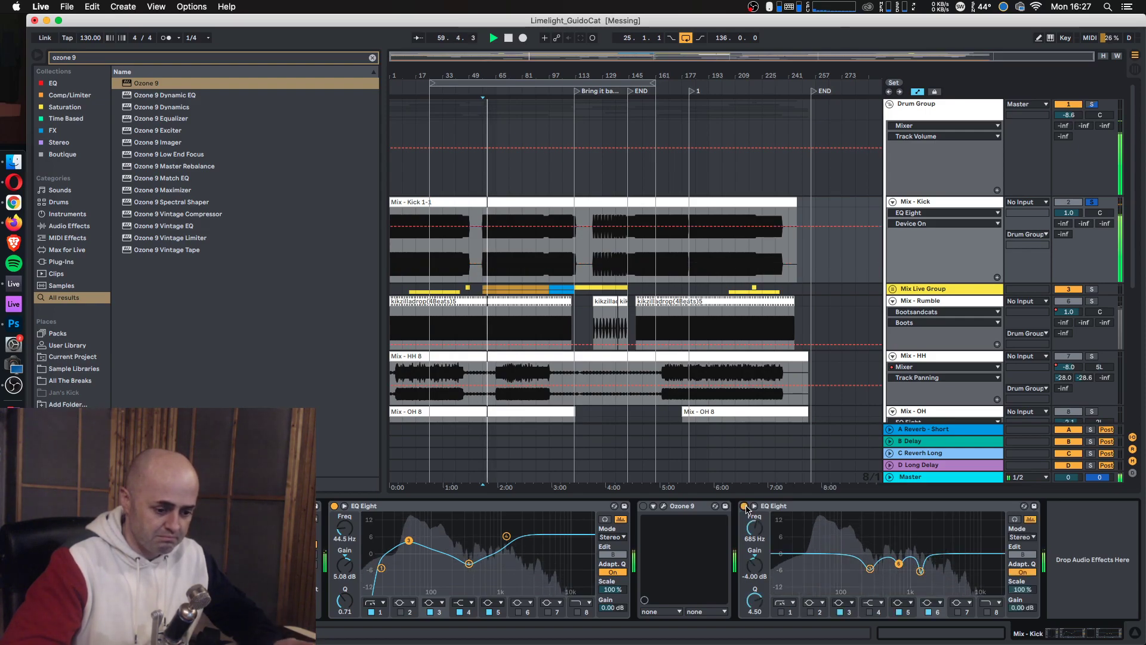
click(744, 506)
click(744, 506)
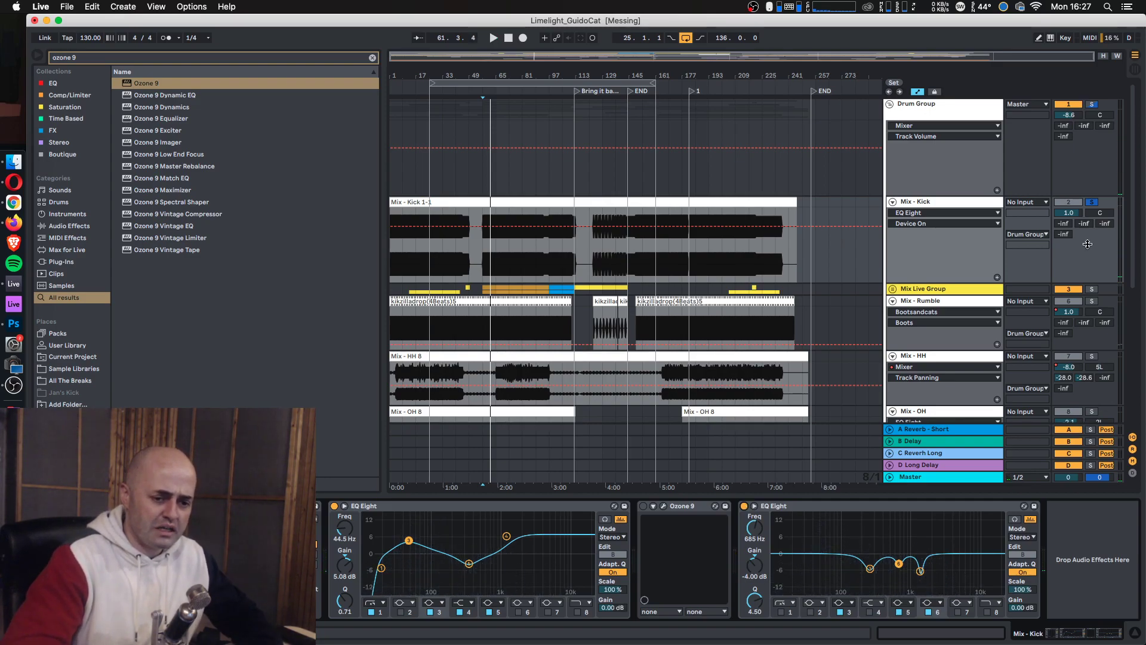
Solo the Drum Group and A/B the kick's copied EQ cuts in context
click(1091, 104)
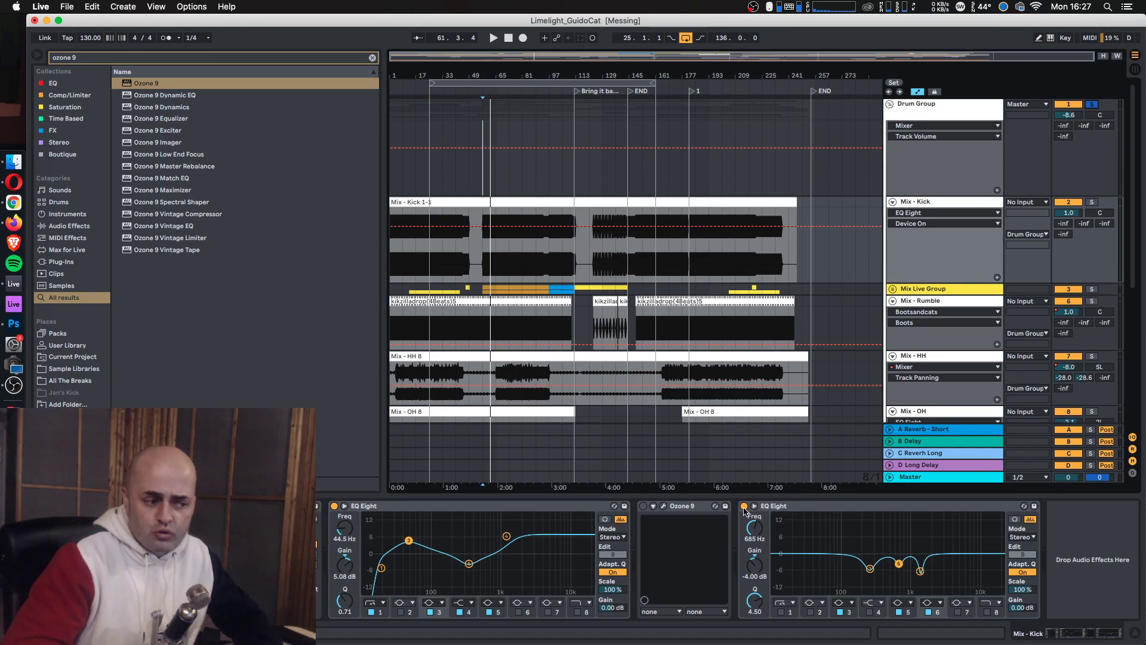
key(space)
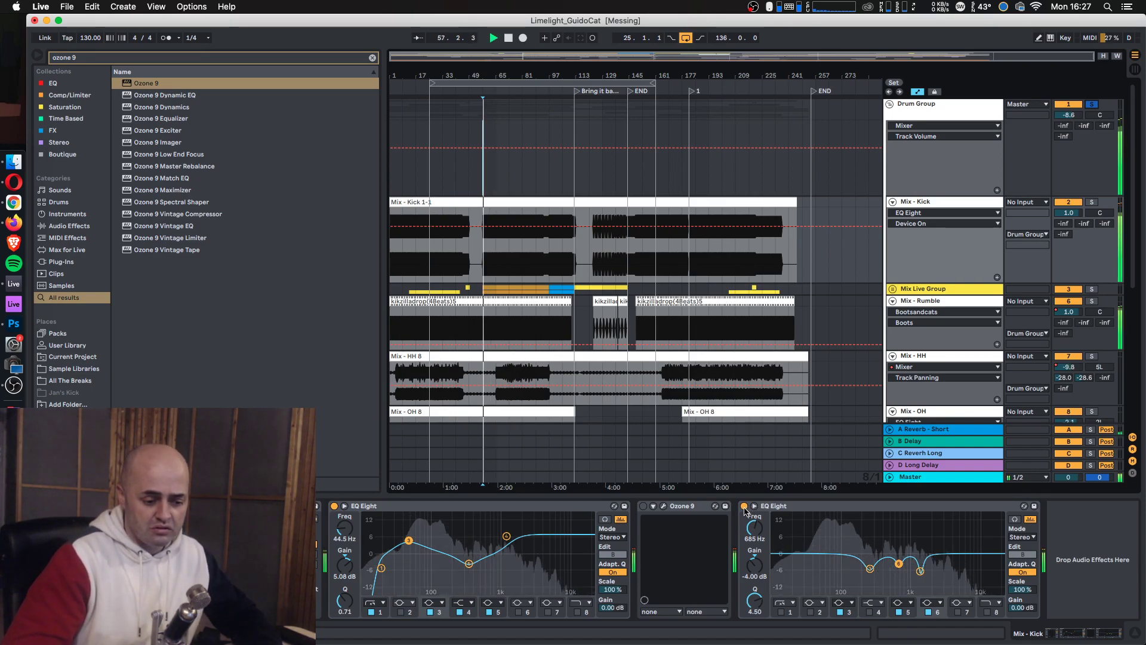
click(745, 506)
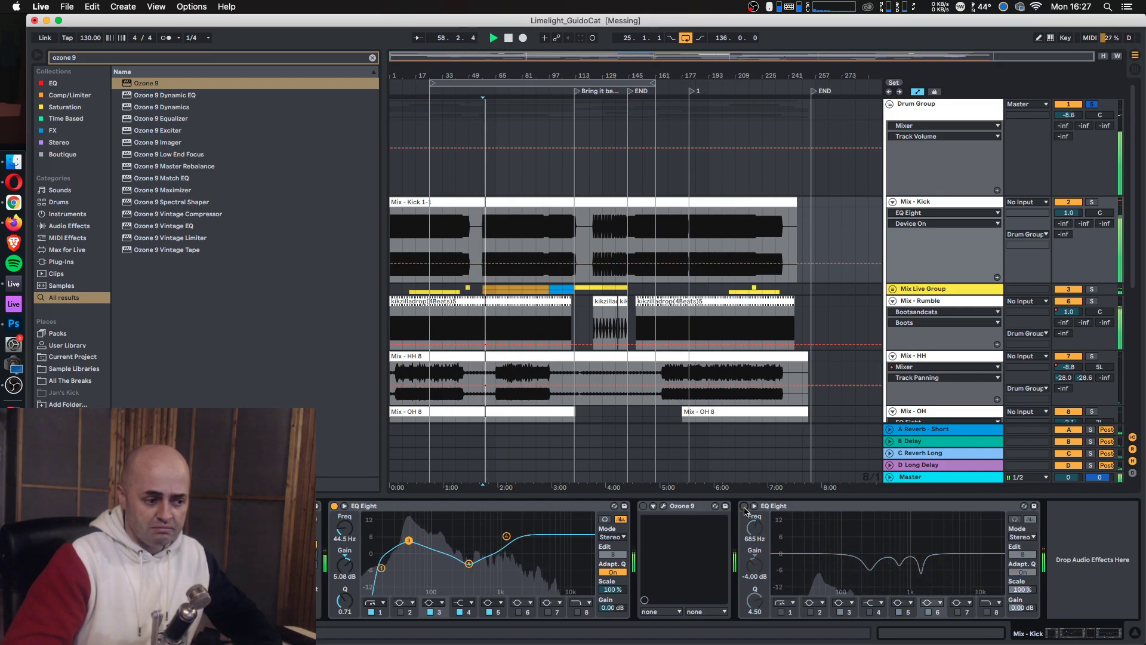
click(744, 507)
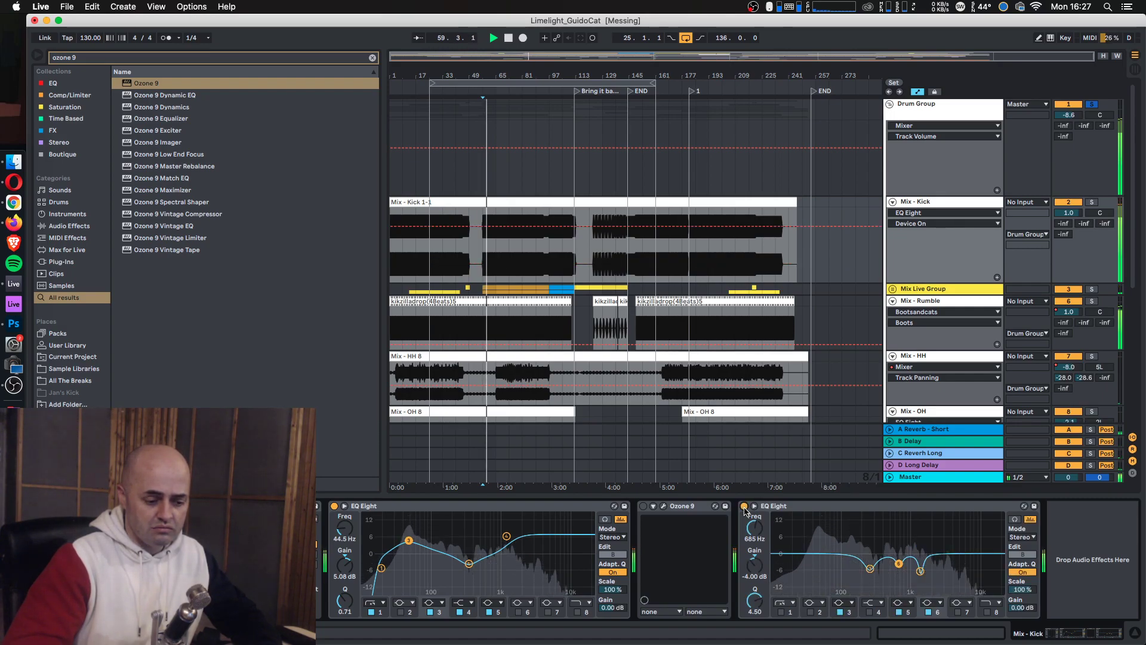
click(744, 507)
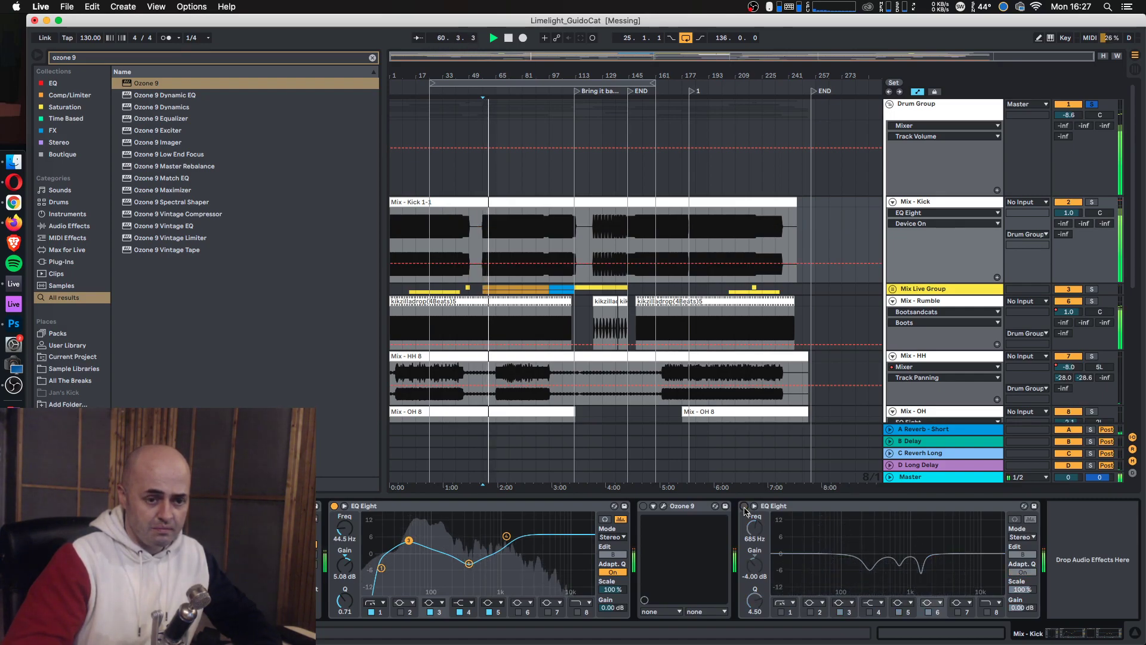
click(745, 507)
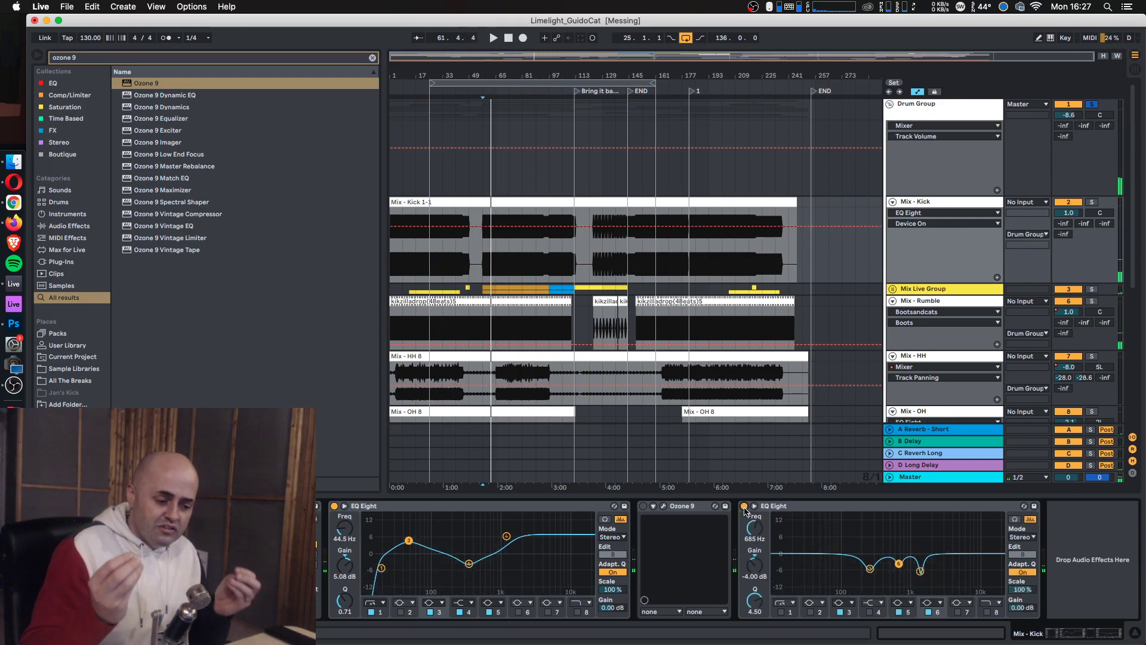
click(744, 507)
click(744, 507)
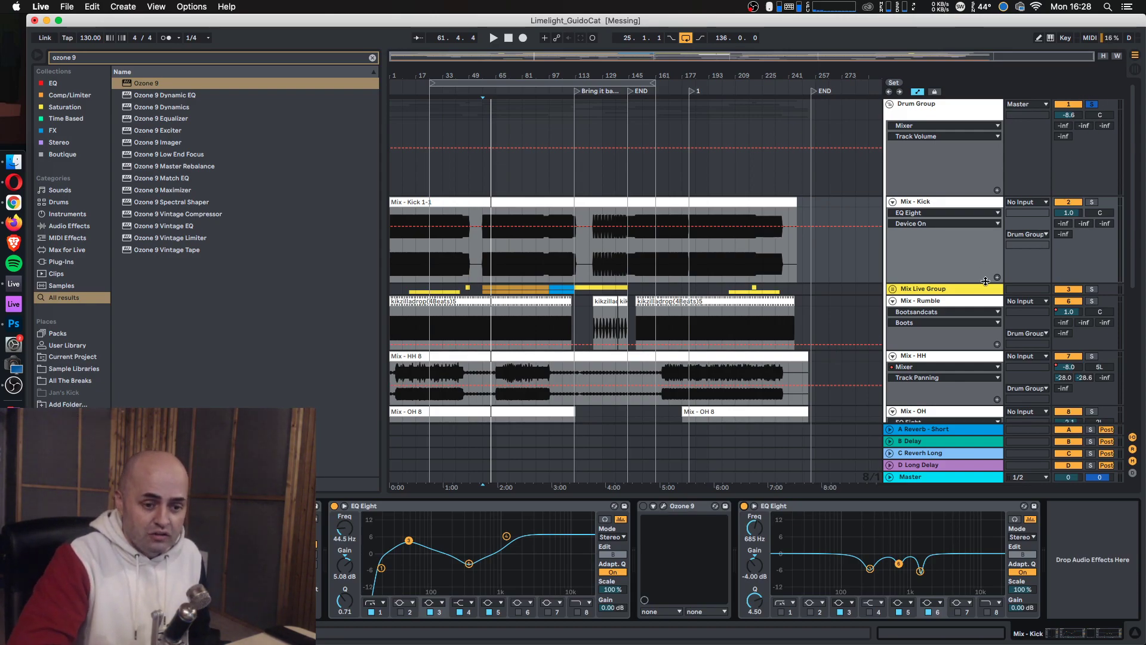
Release the Drum Group solo and A/B the cuts in the full mix, leaving them on
click(1092, 104)
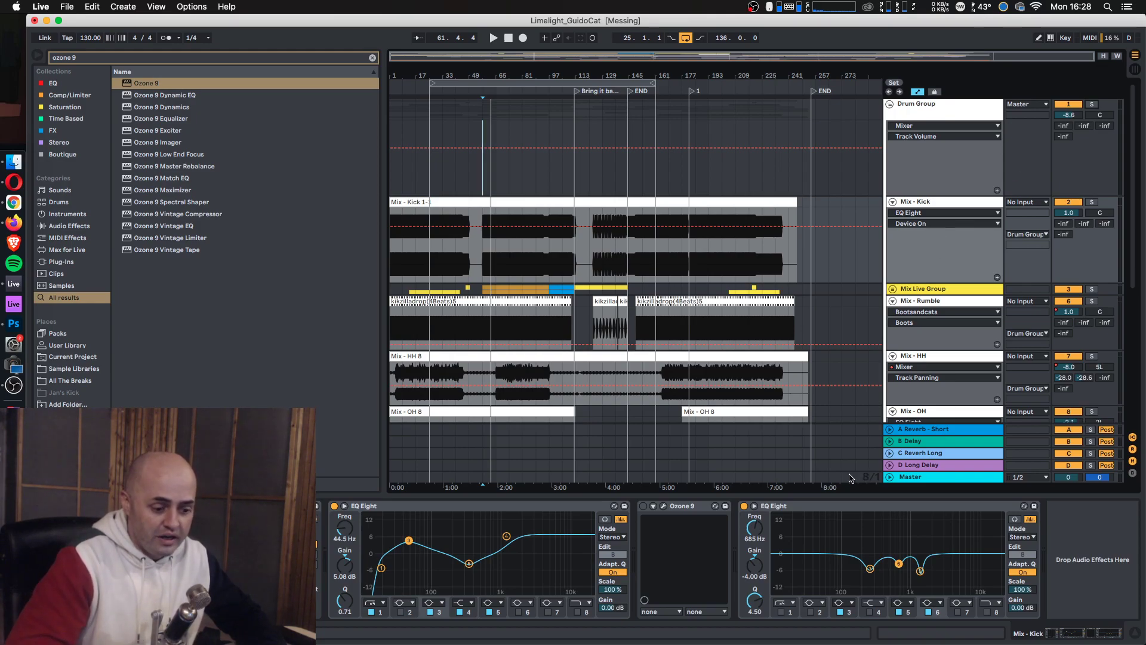
key(space)
click(743, 505)
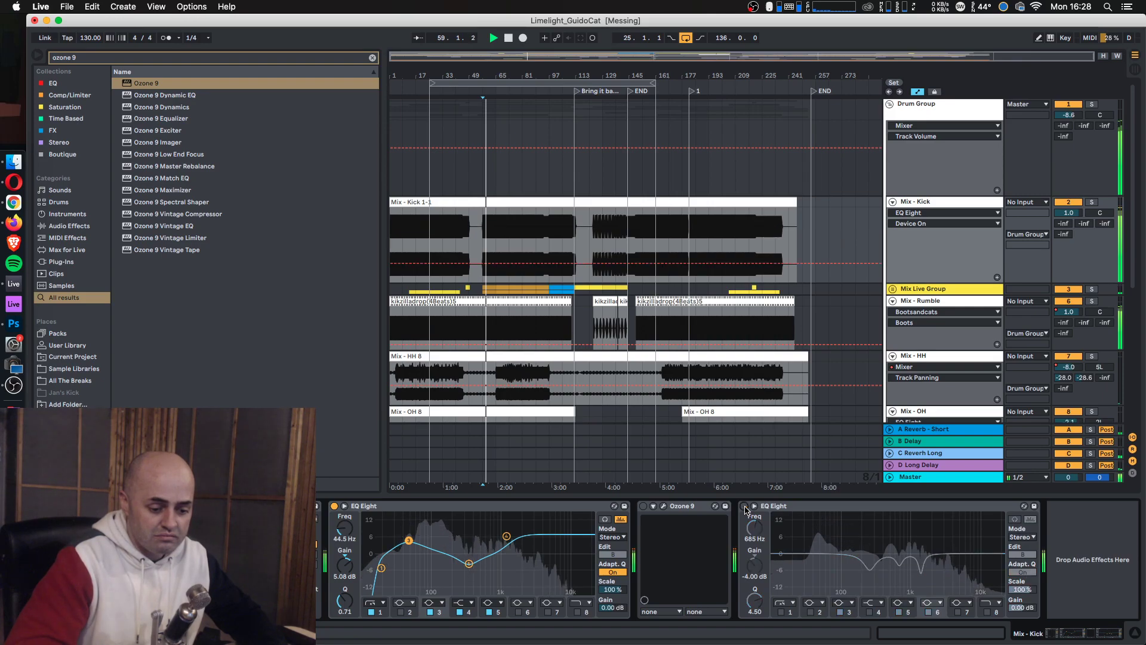
click(743, 505)
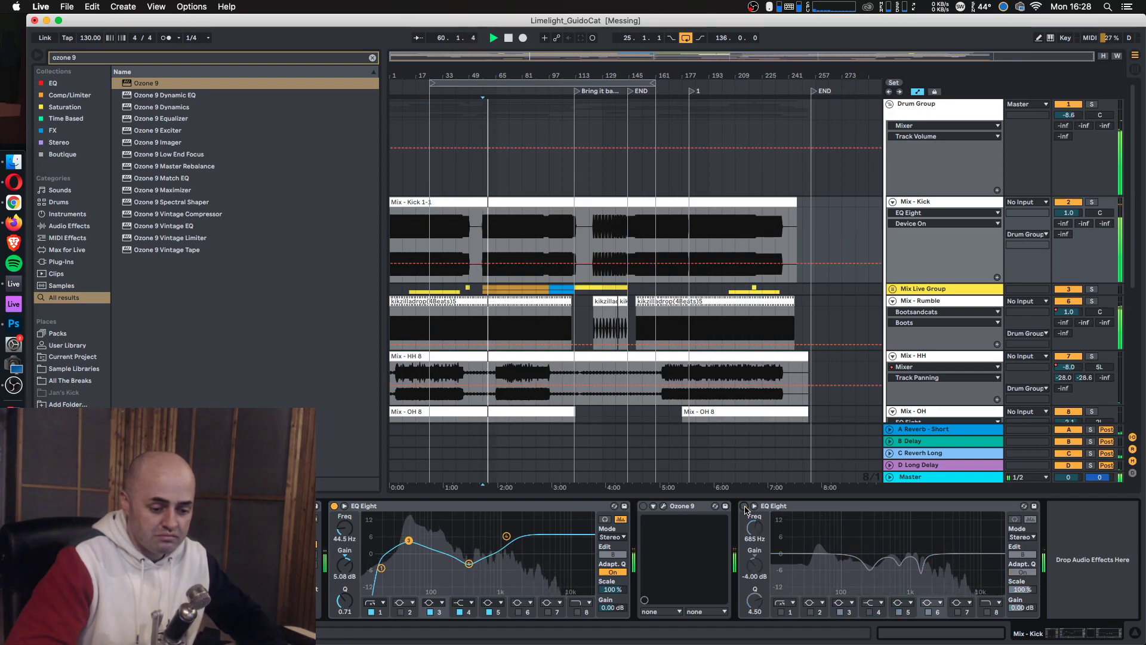
click(744, 507)
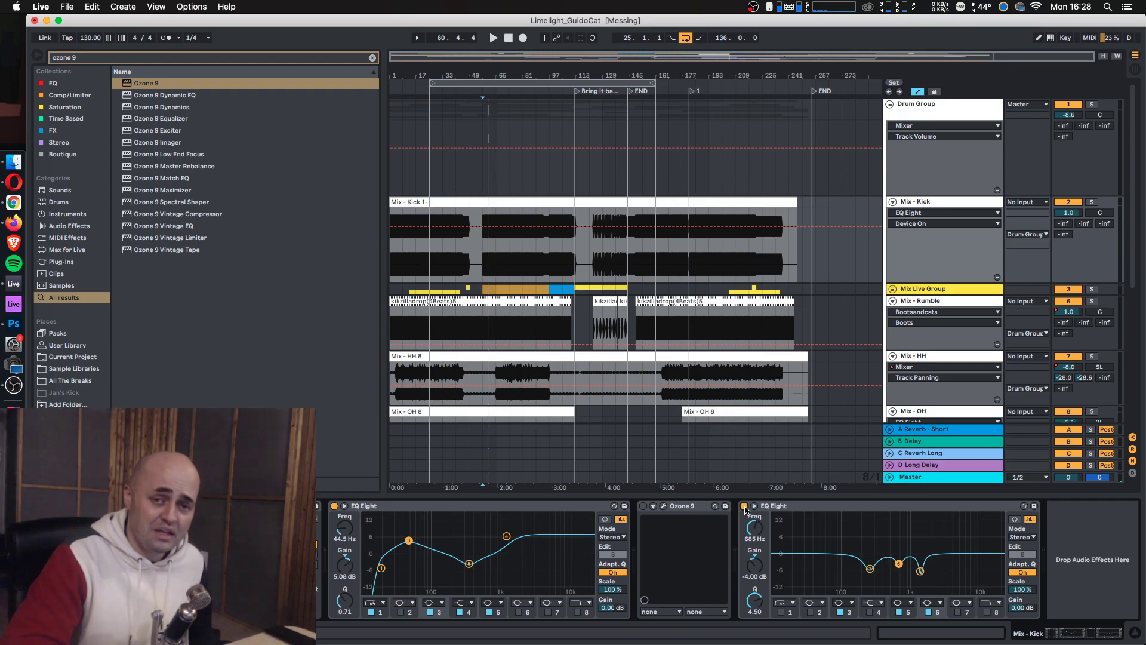
Open the master's Ozone 9, take it out of bypass, and close its window
click(912, 477)
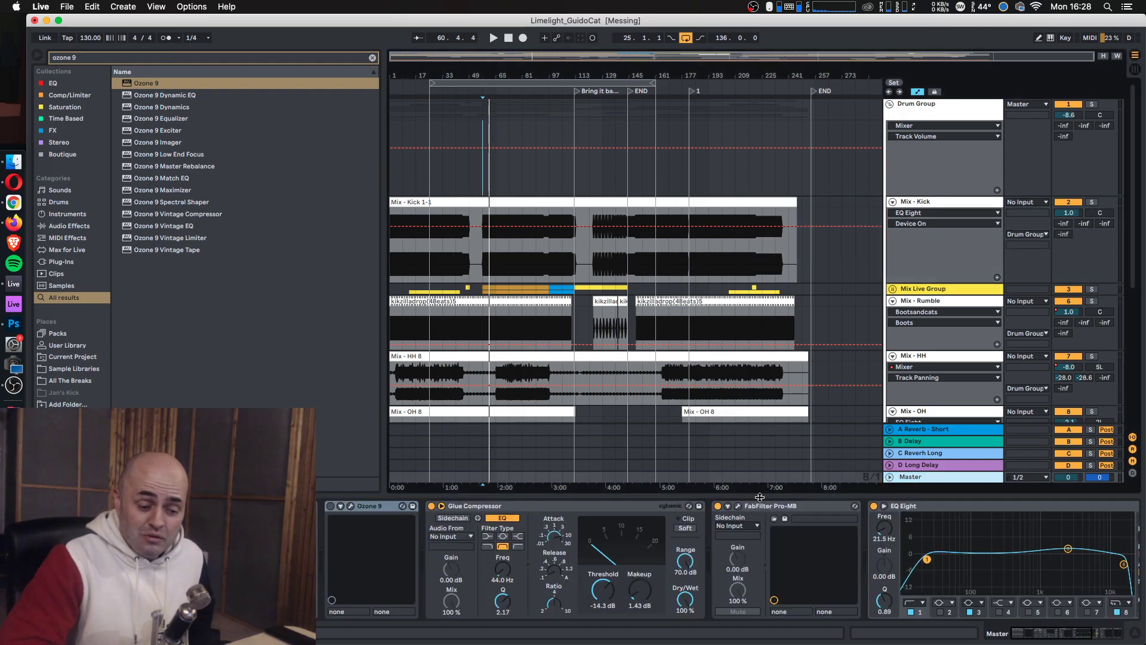
click(351, 507)
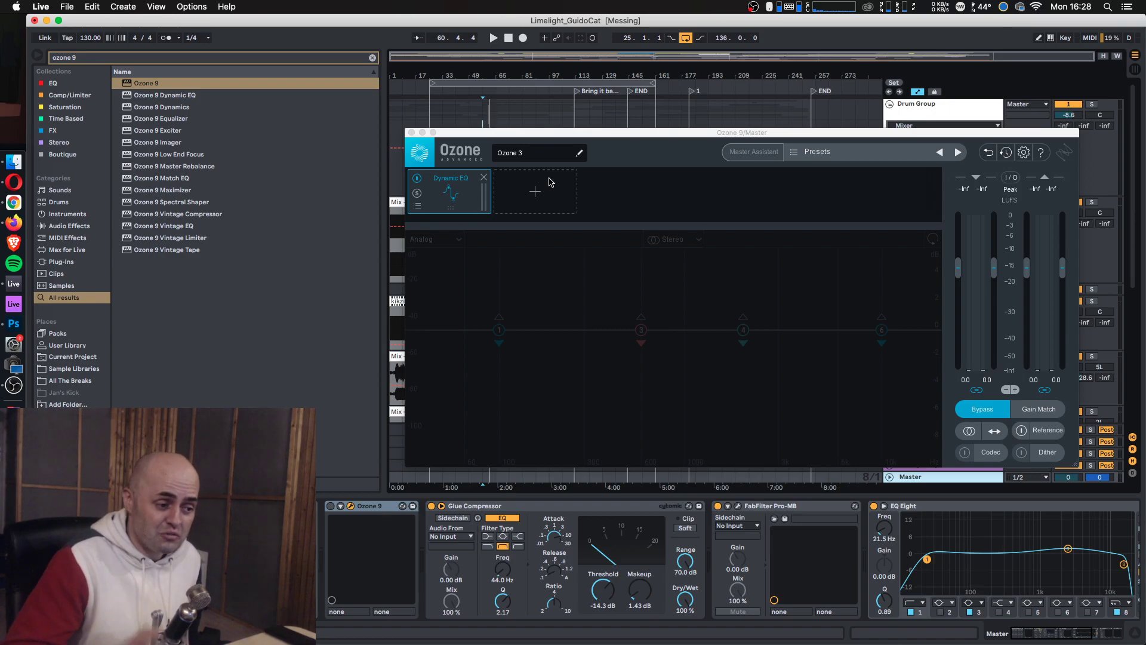
click(471, 188)
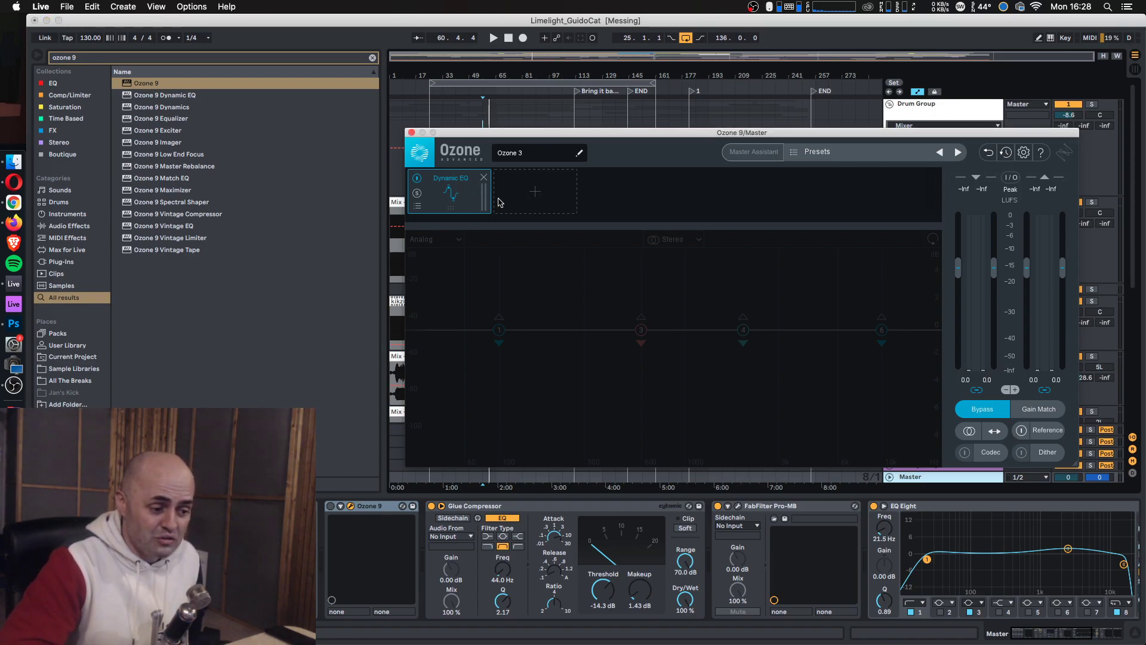
click(336, 507)
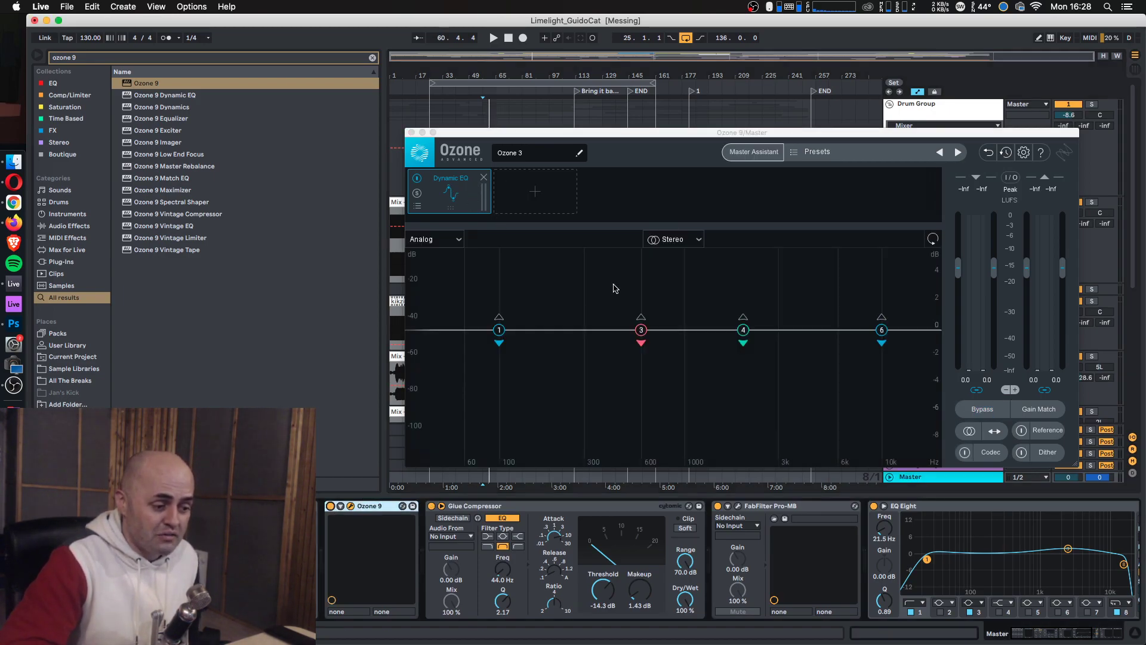
click(654, 291)
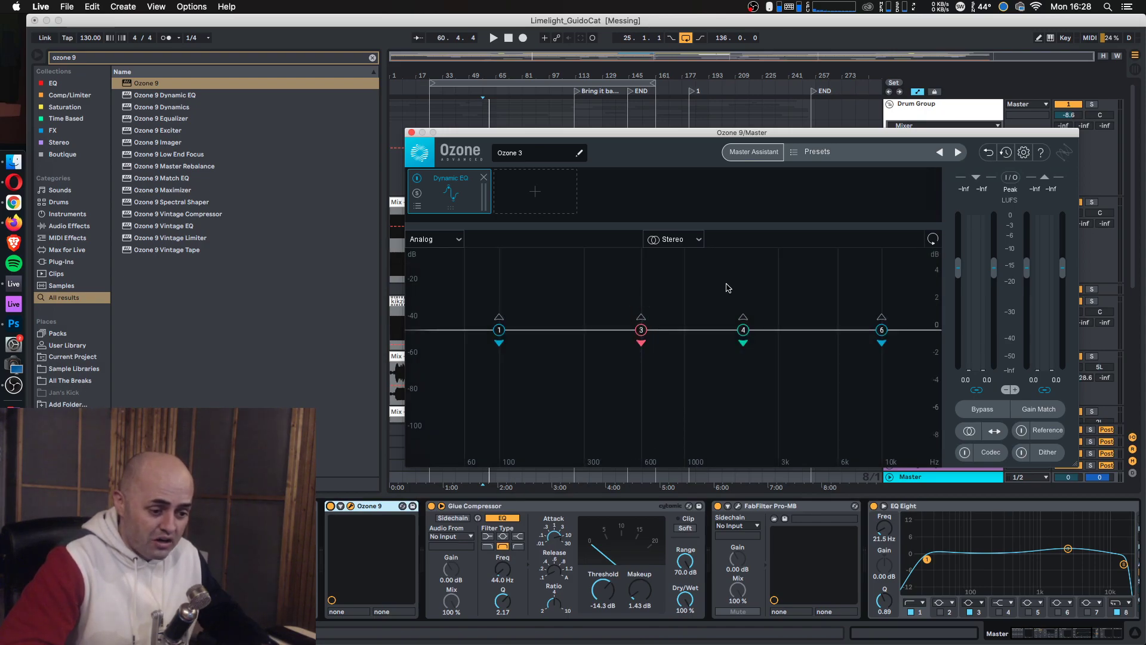
click(412, 133)
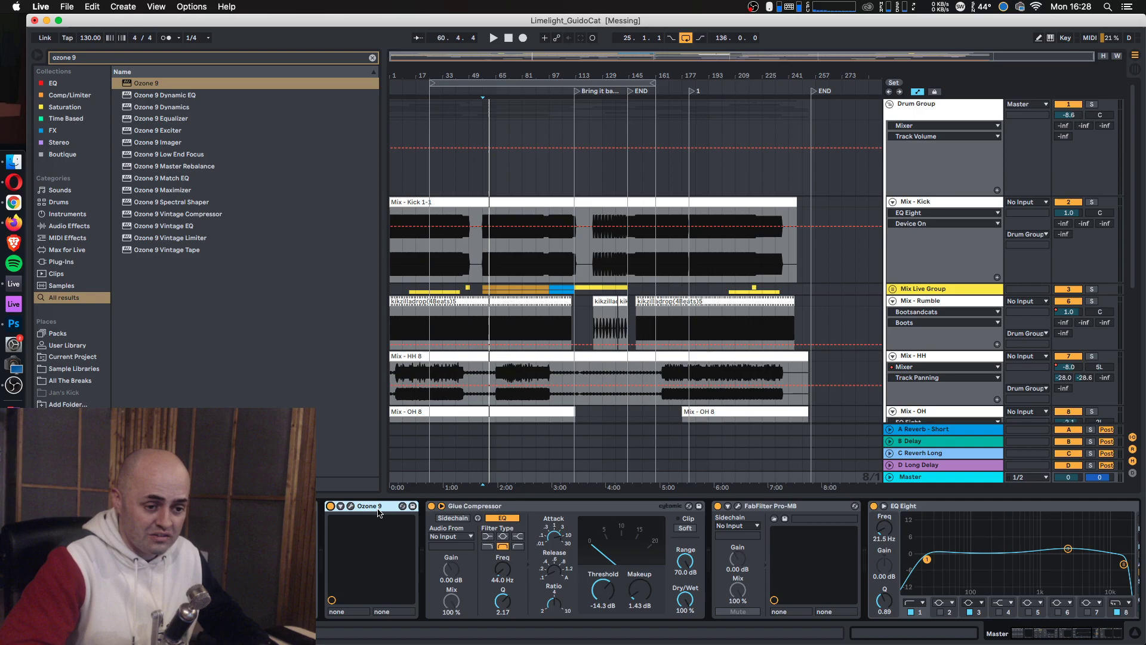
Delete Ozone 9 from the master chain and select the Mix - Kick track's Ozone 9
key(Delete)
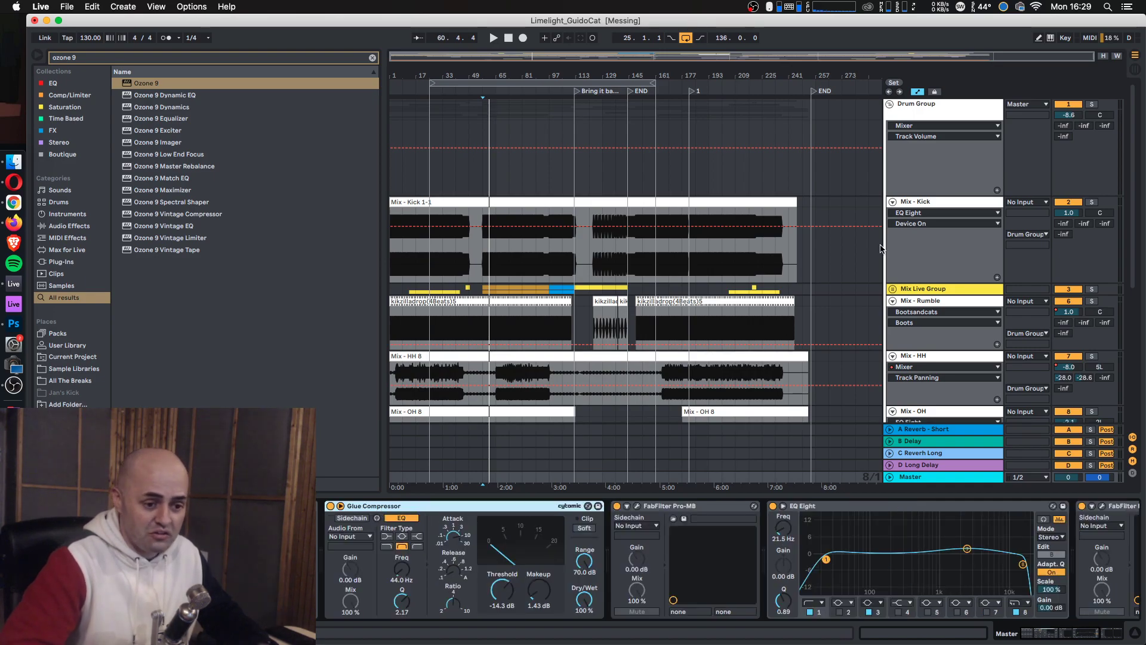
click(913, 203)
click(684, 508)
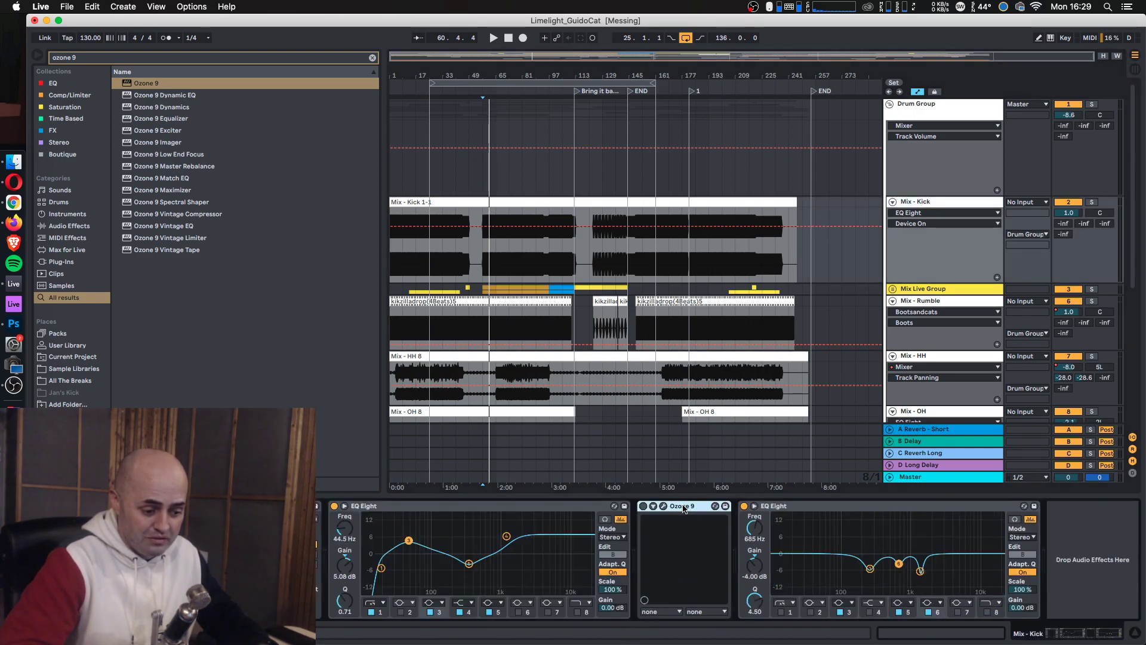
Review the kick Ozone's Dynamic EQ bands 1, 3 and 4, then close its window
click(663, 507)
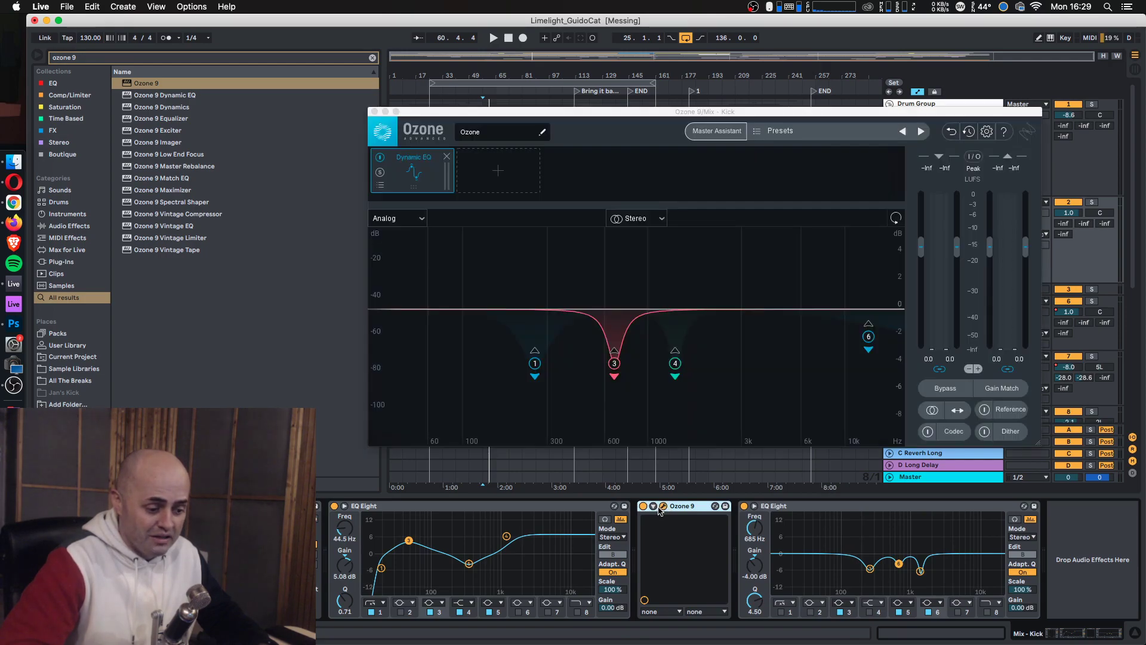
click(535, 363)
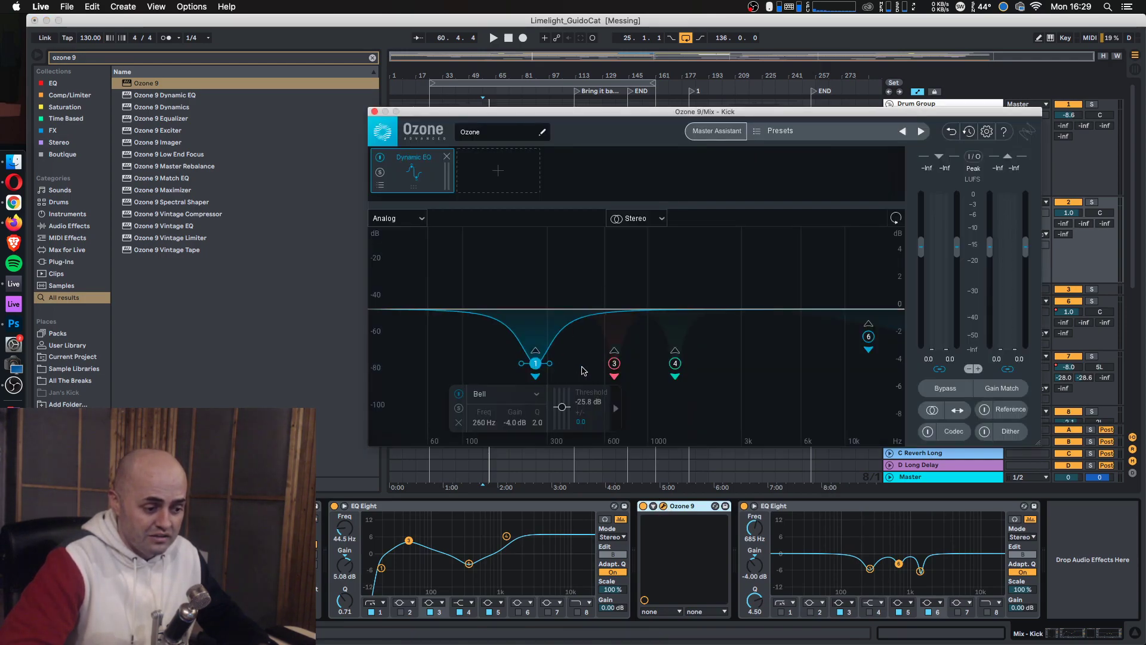
click(614, 363)
click(676, 363)
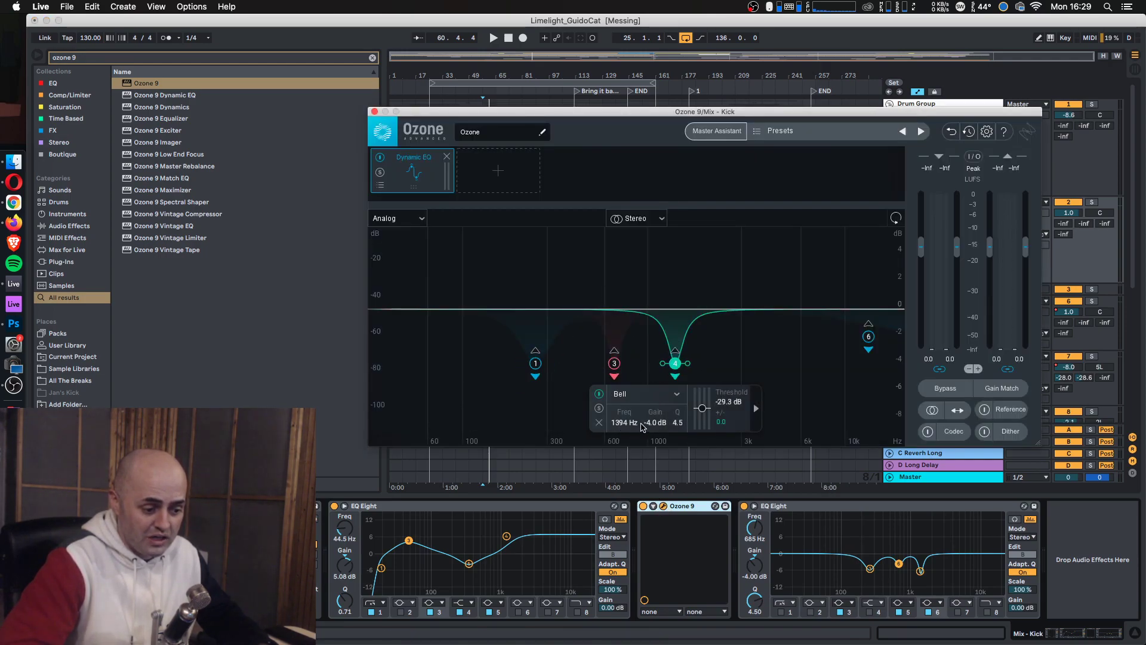
click(374, 112)
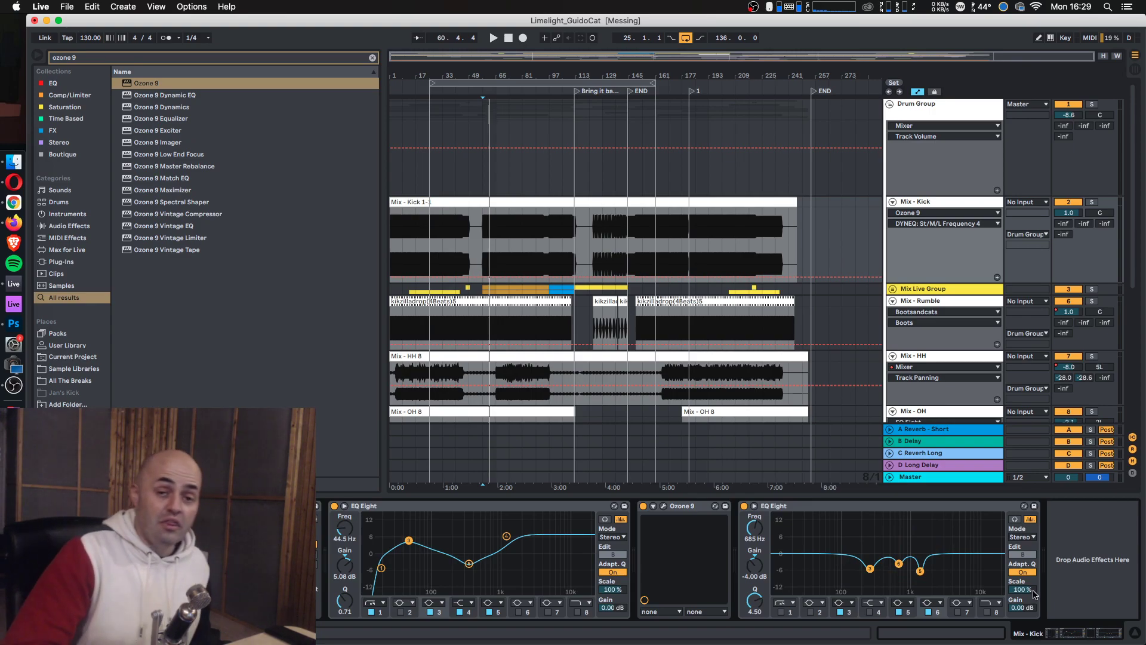
Lower the kick's second EQ Eight Scale from 100% to 40%, then select its Ozone 9
drag(1036, 595, 1018, 630)
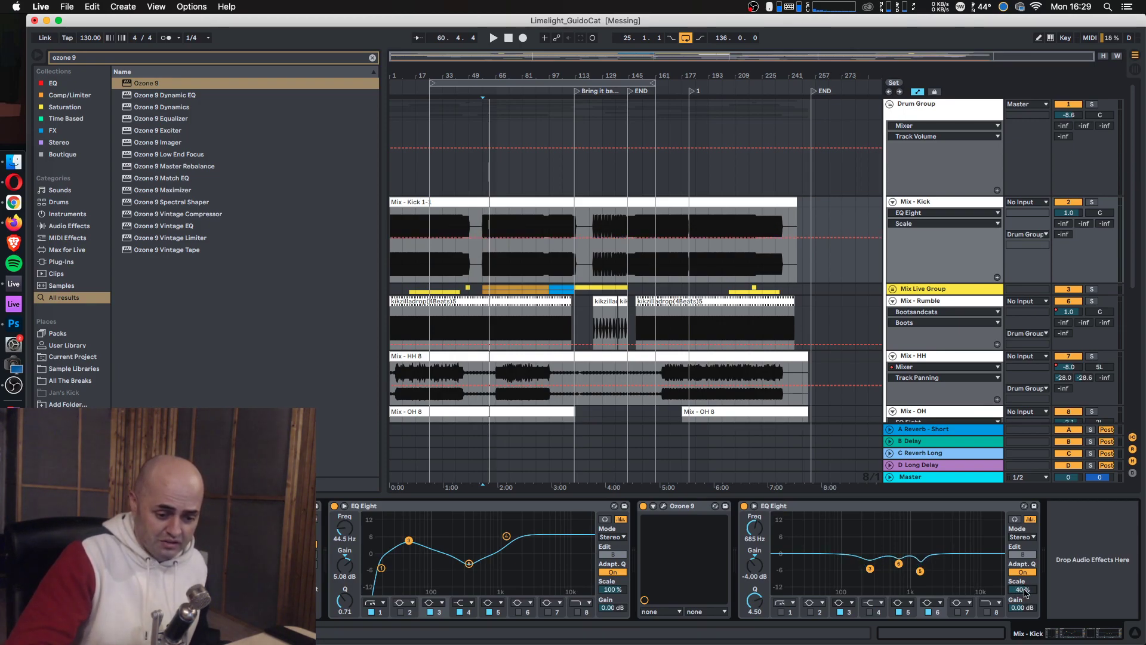
click(691, 509)
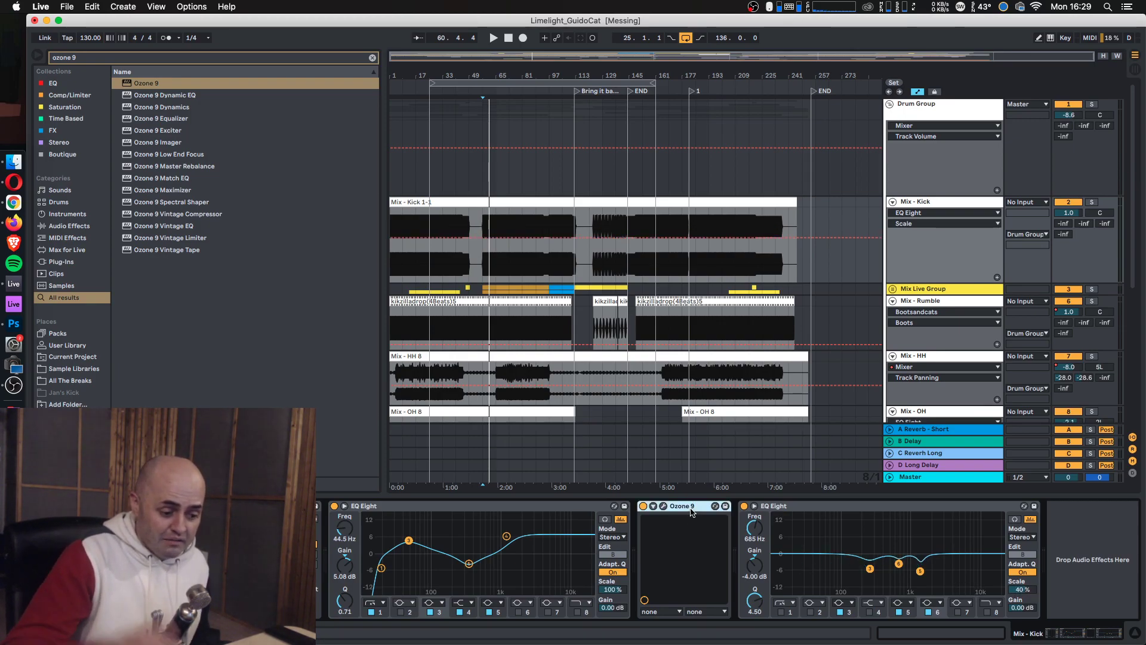
Delete the selected Ozone 9 device from the Mix - Kick device chain
key(Delete)
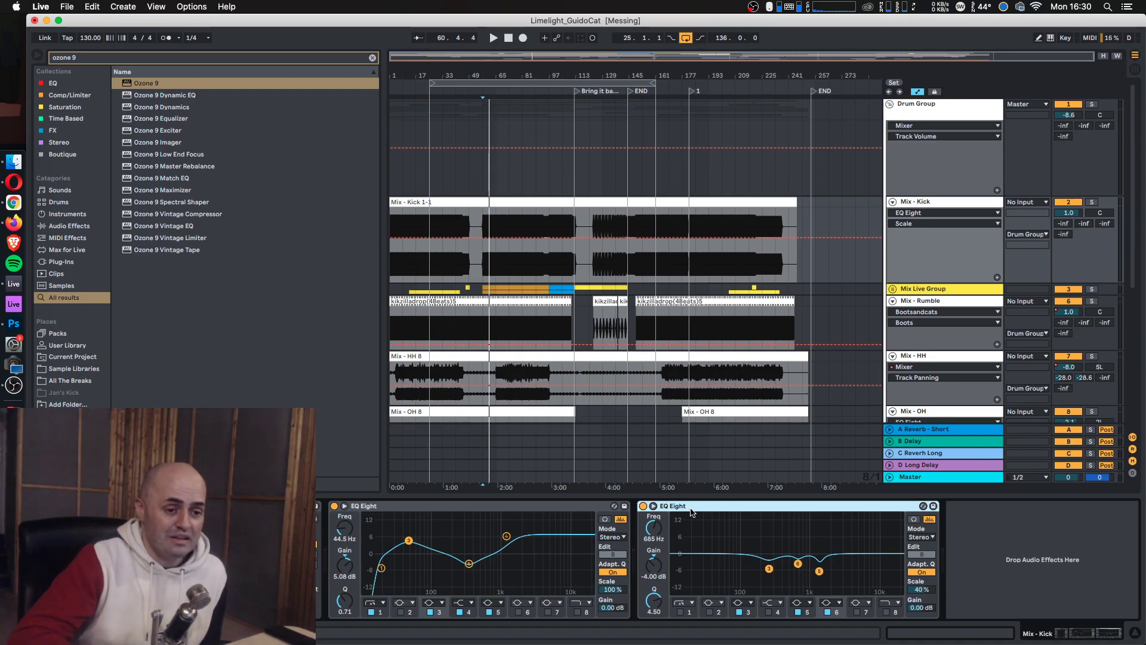
Collapse the Drum Group so only the top-level groups and tracks show
click(889, 104)
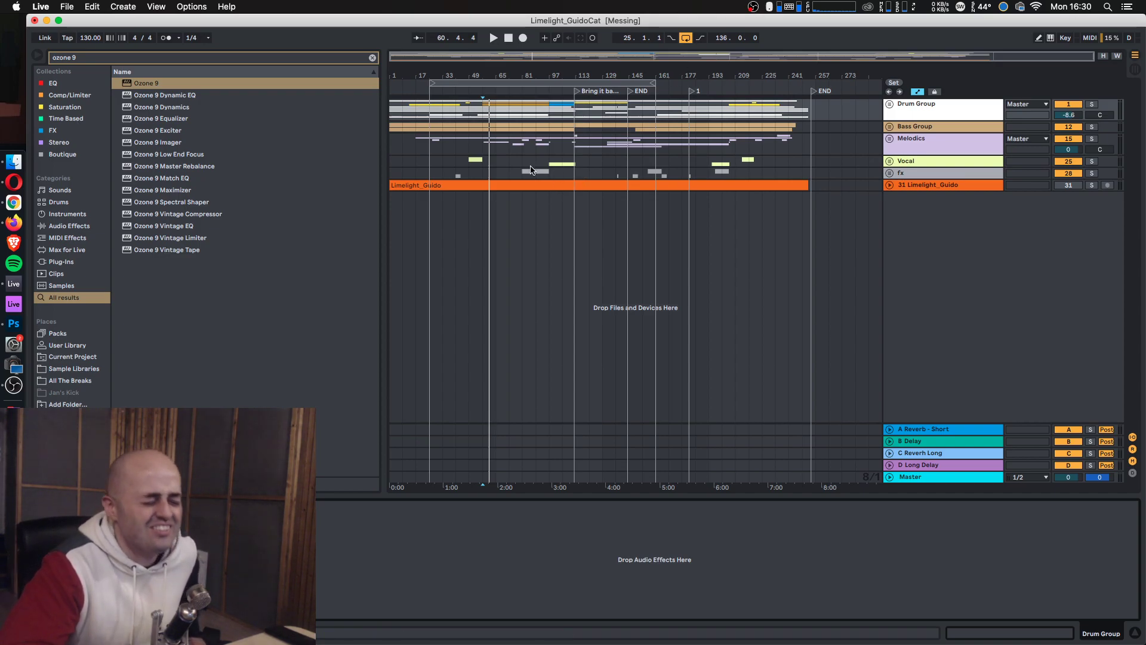
click(753, 7)
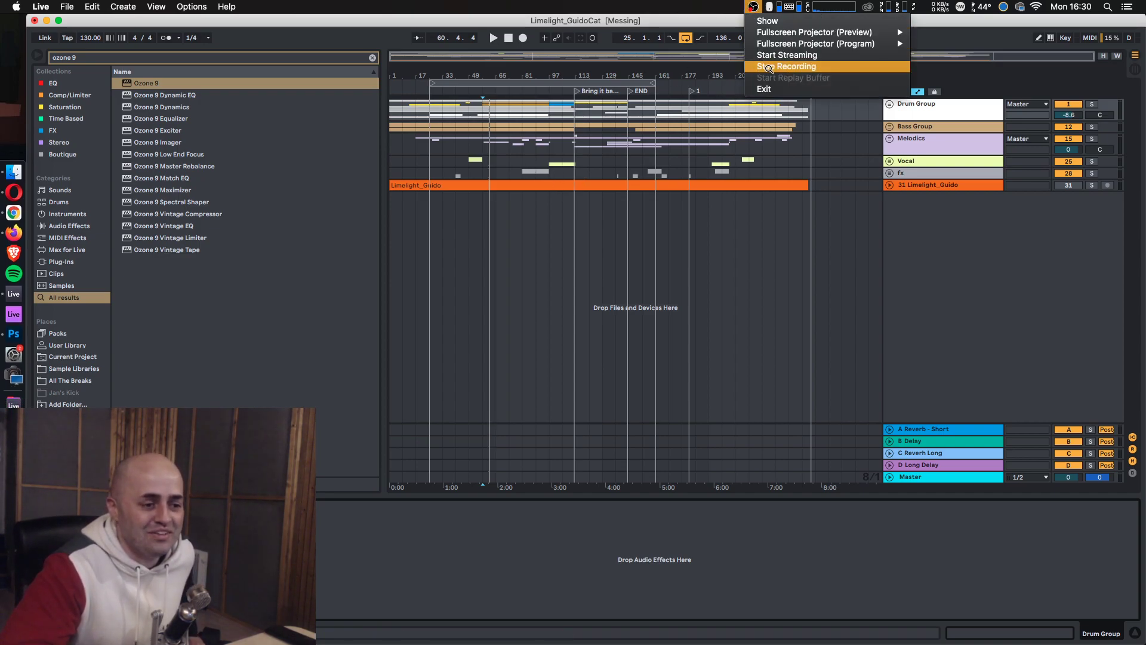